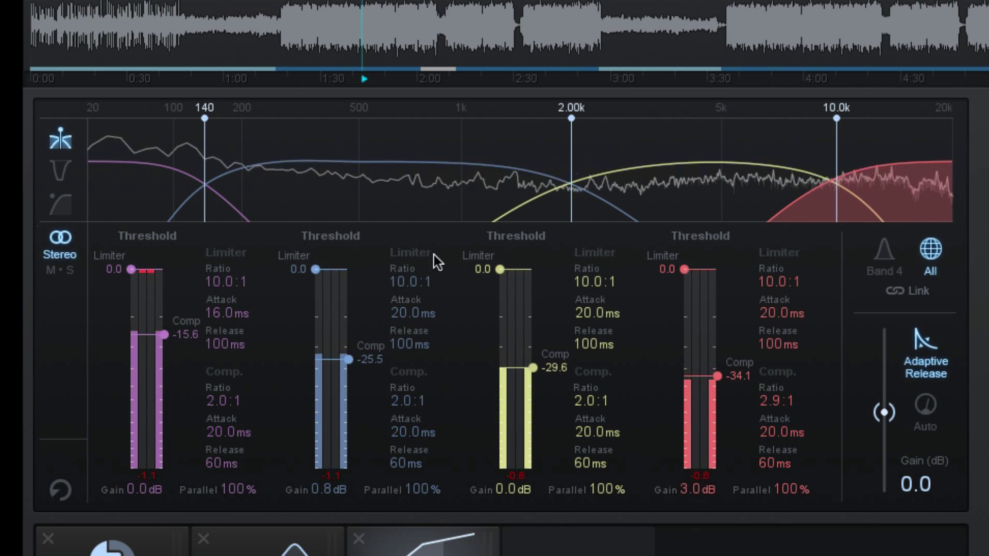
Audition each of the four frequency bands in solo, from the lowest to the highest, and return to the full mix.
mouse_move(146, 187)
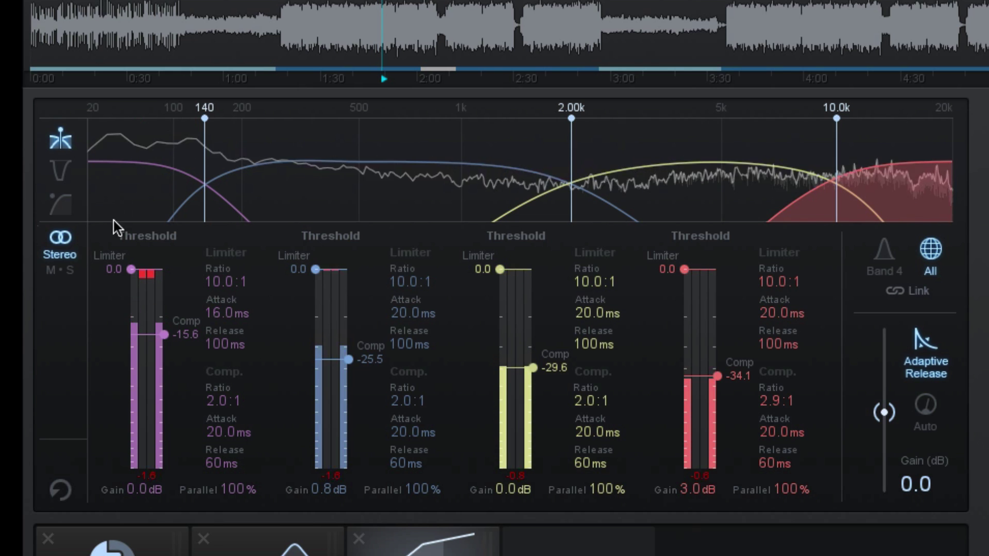
left_click(153, 129)
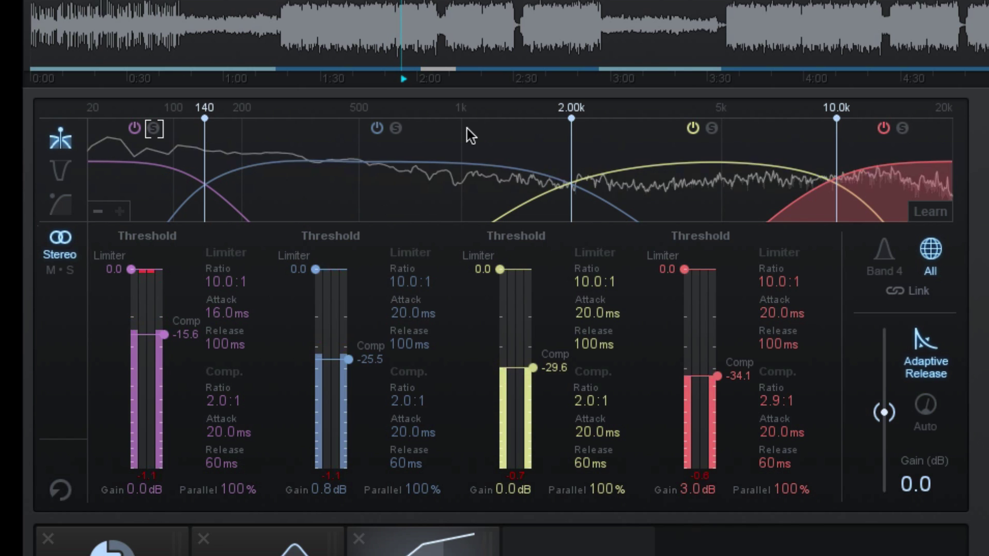
left_click(396, 128)
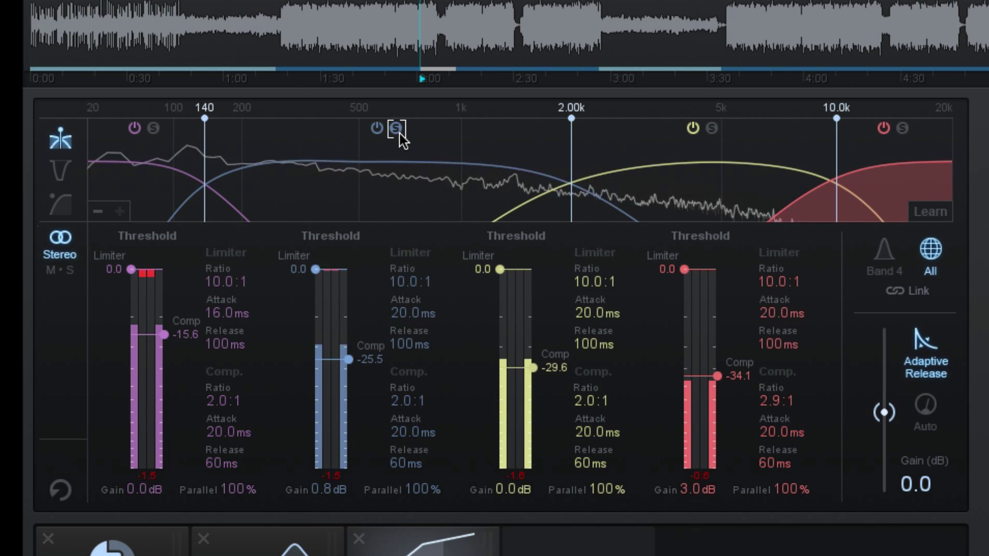
left_click(712, 128)
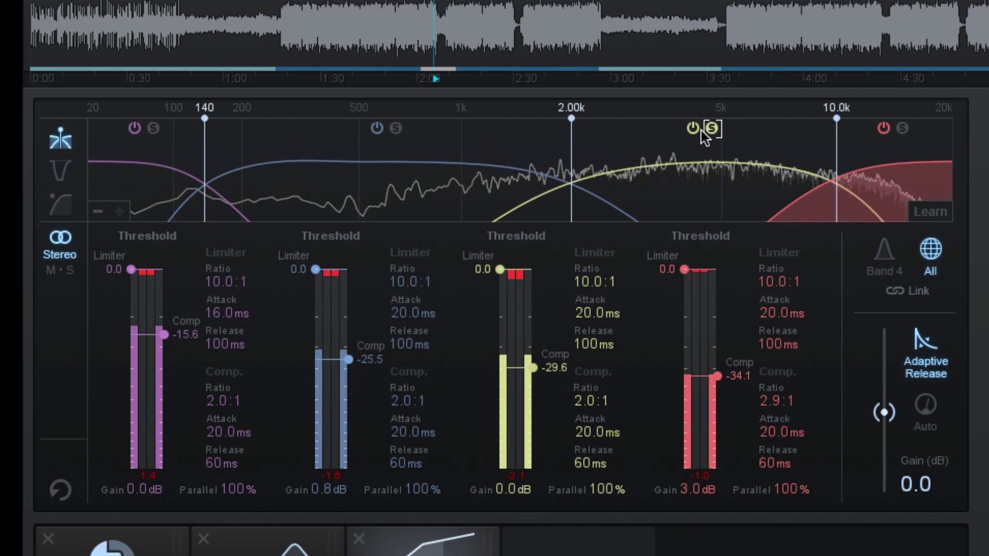
left_click(905, 129)
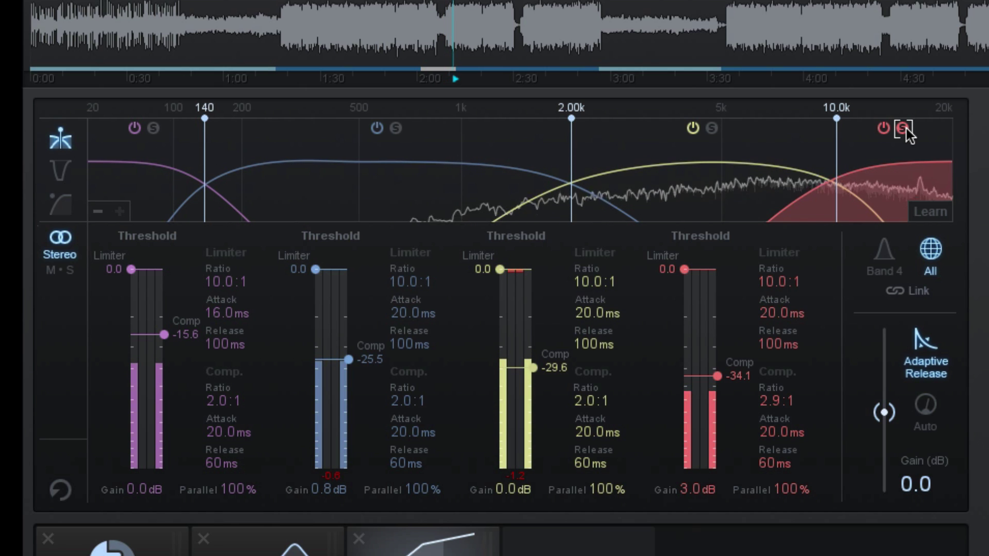
left_click(903, 128)
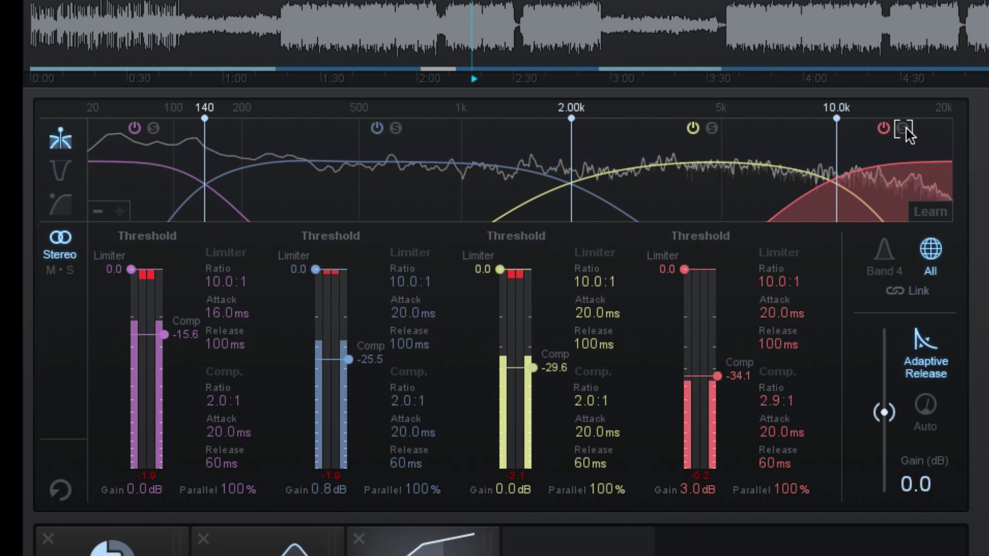
Set the band crossover frequencies automatically with Learn and briefly solo the lowest band to check it.
left_click(942, 221)
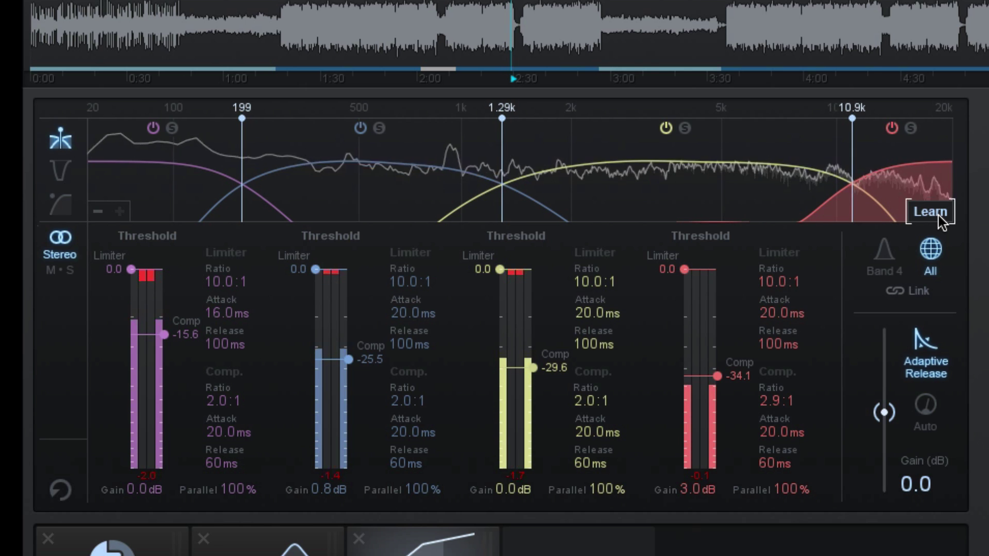
left_click(941, 221)
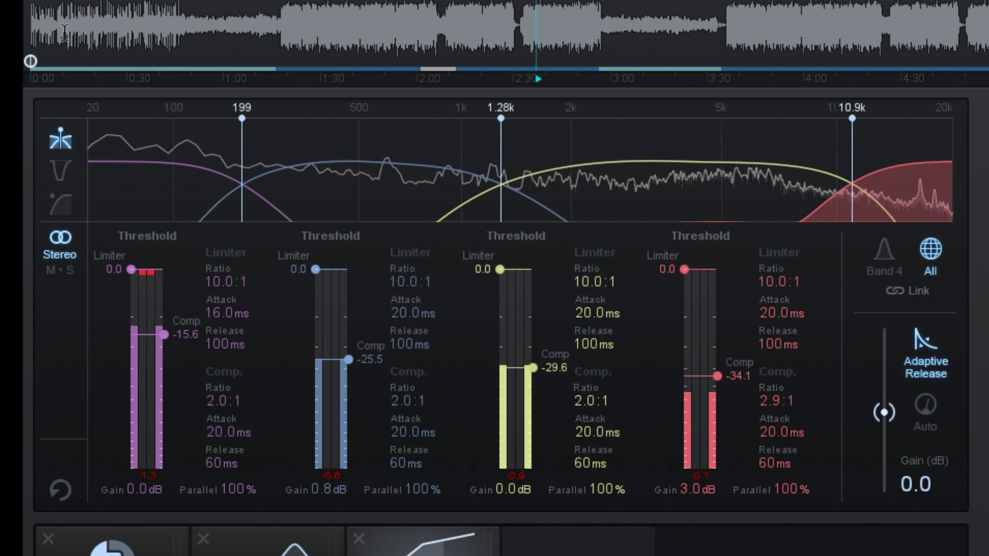
left_click(167, 130)
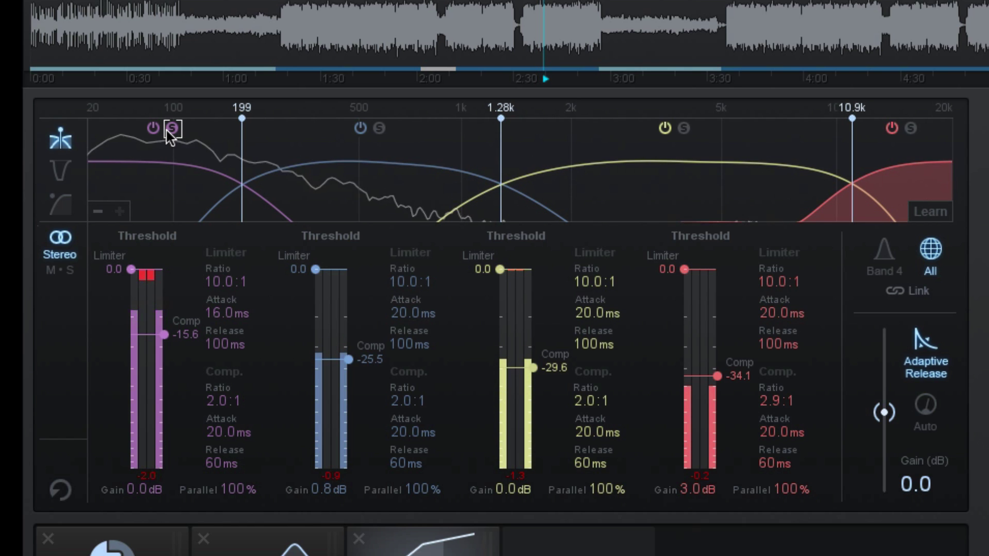
left_click(166, 131)
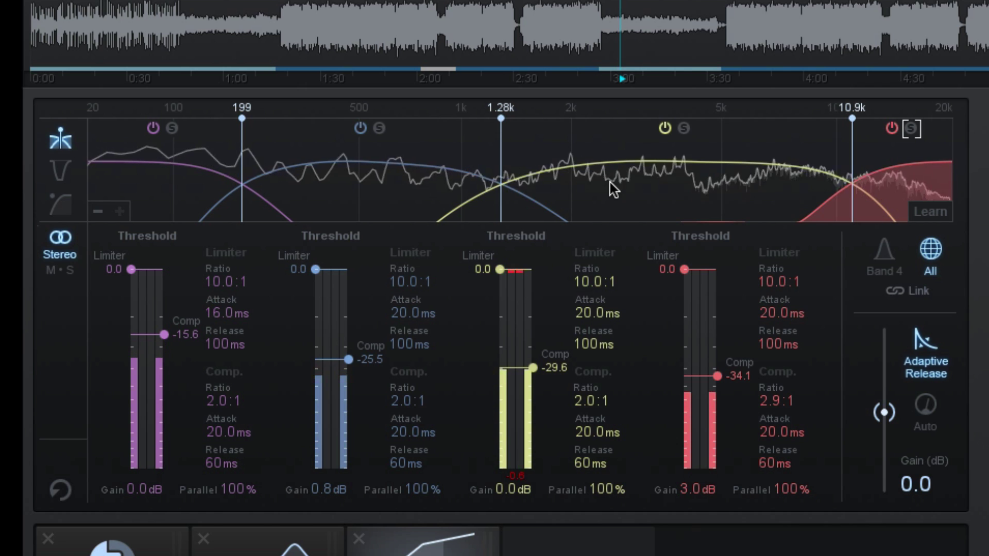
Lower the crossover between the third and fourth bands to 8.09 kHz and restart playback from the loud section after 3:30.
left_click(685, 128)
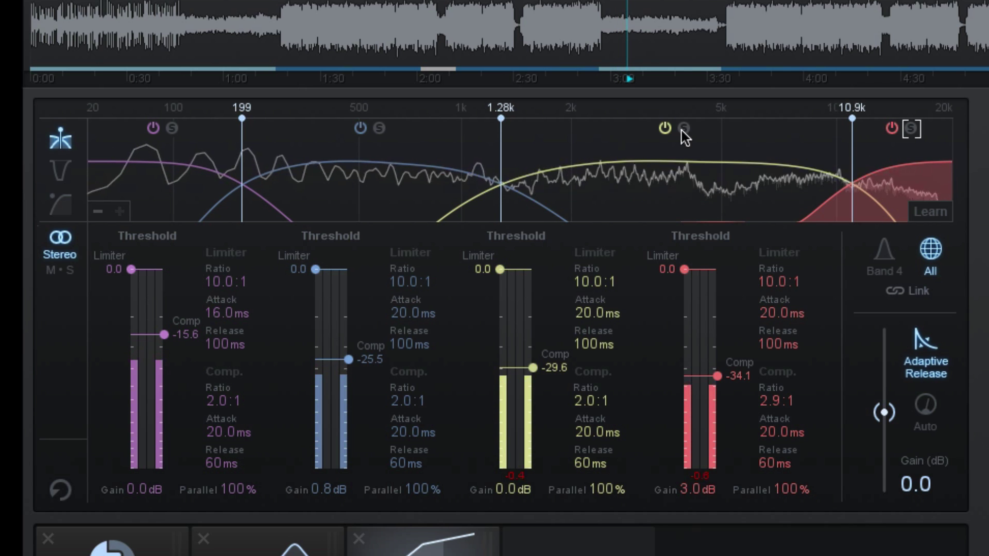
left_click_drag(852, 183, 802, 211)
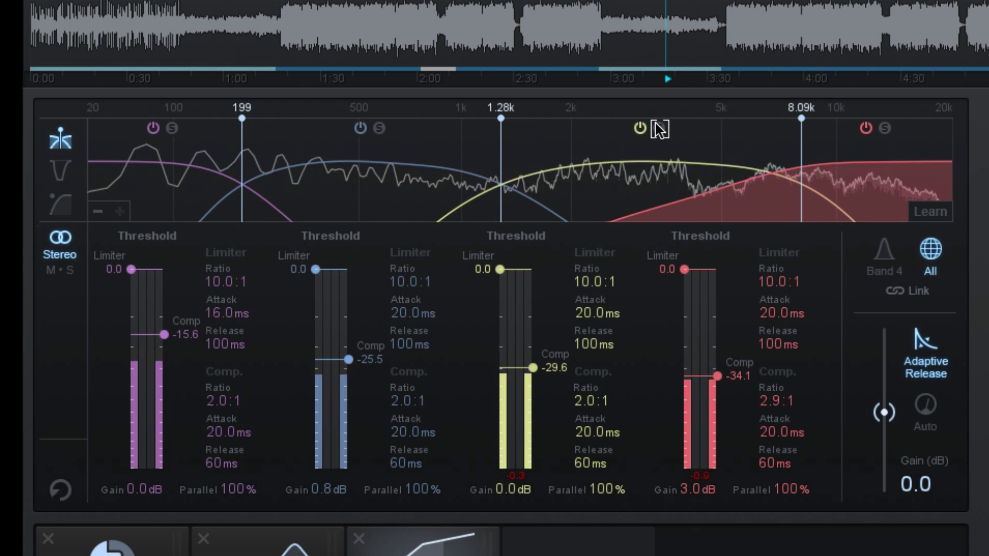
key("space")
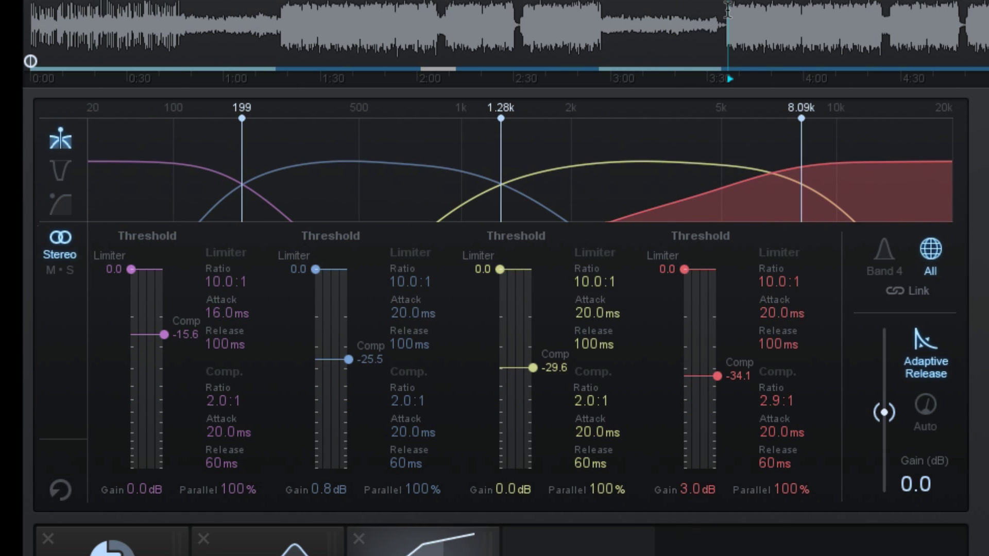
key("space")
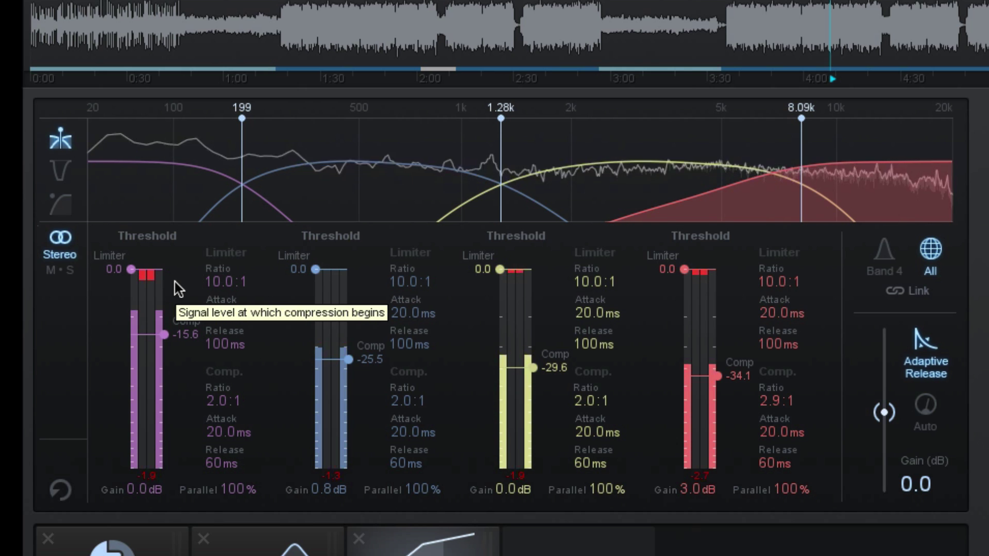
Set the lowest band's gain to 1.0 dB and compare the sound with the Dynamics module off and on.
left_click(149, 491)
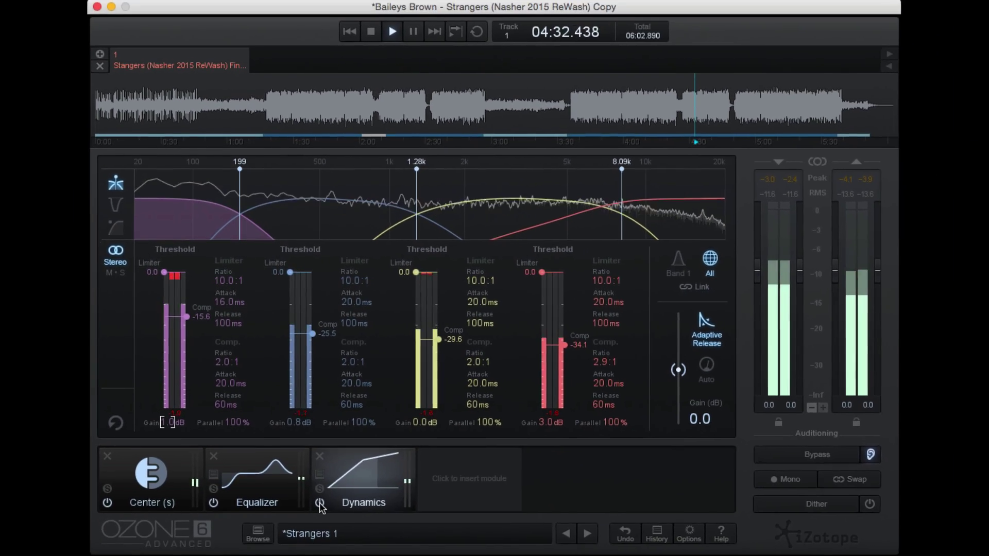
left_click(326, 520)
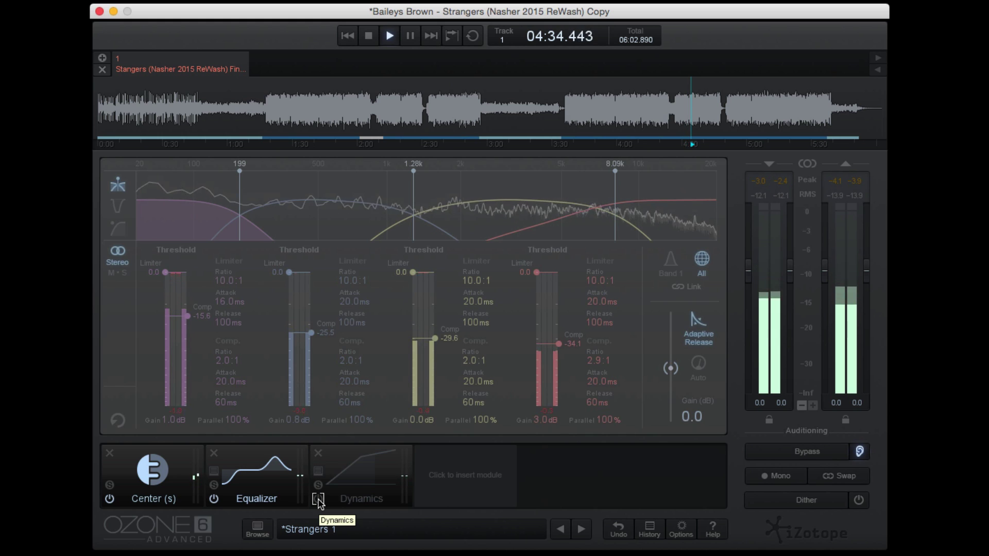
left_click(319, 499)
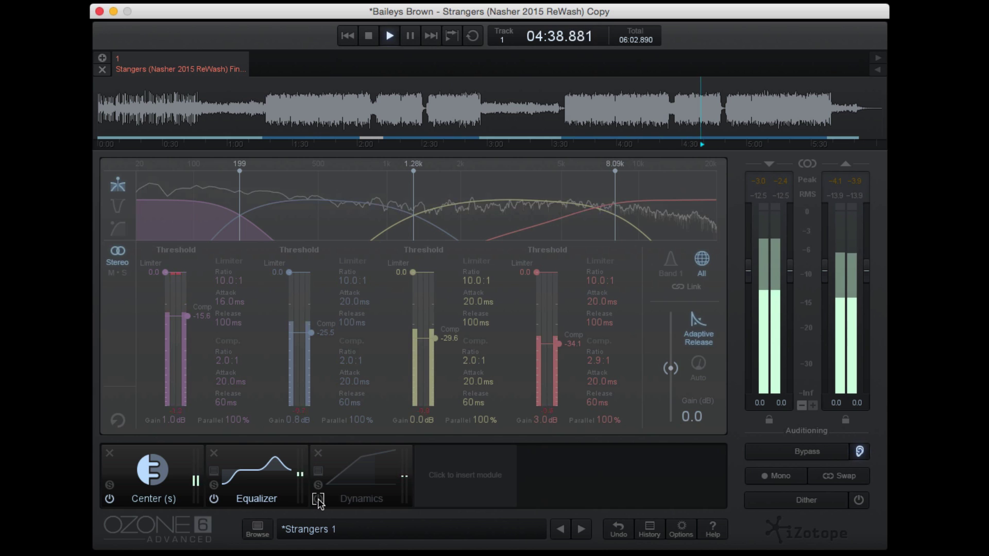
left_click(319, 499)
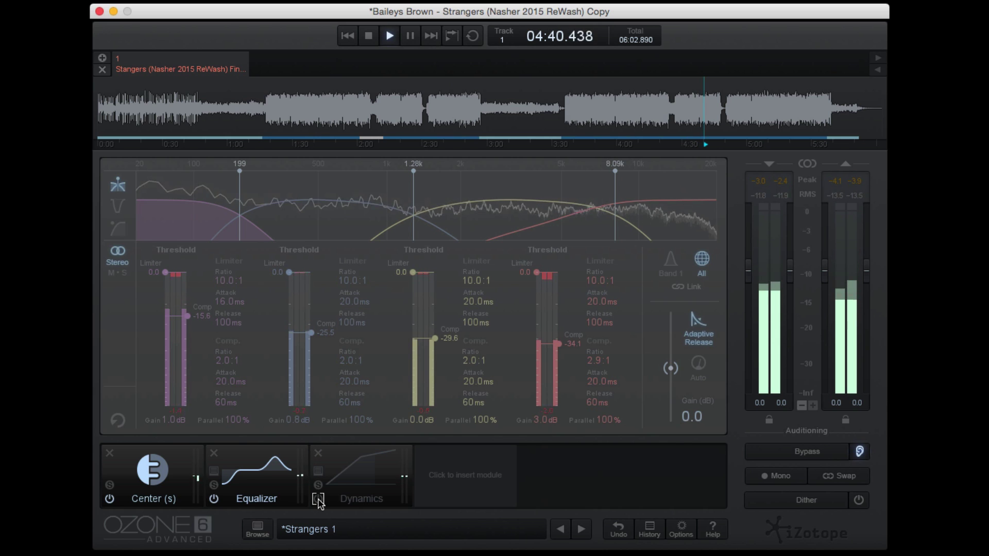
left_click(319, 499)
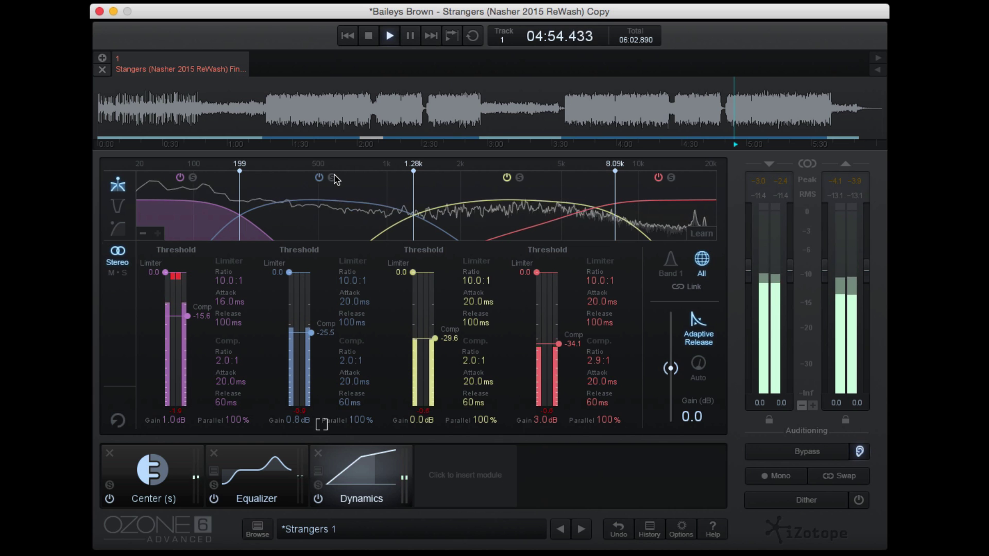
Check the second band in solo, lower its compressor threshold to -30.1 dB and set its gain to 1.0 dB.
left_click(332, 178)
left_click(332, 178)
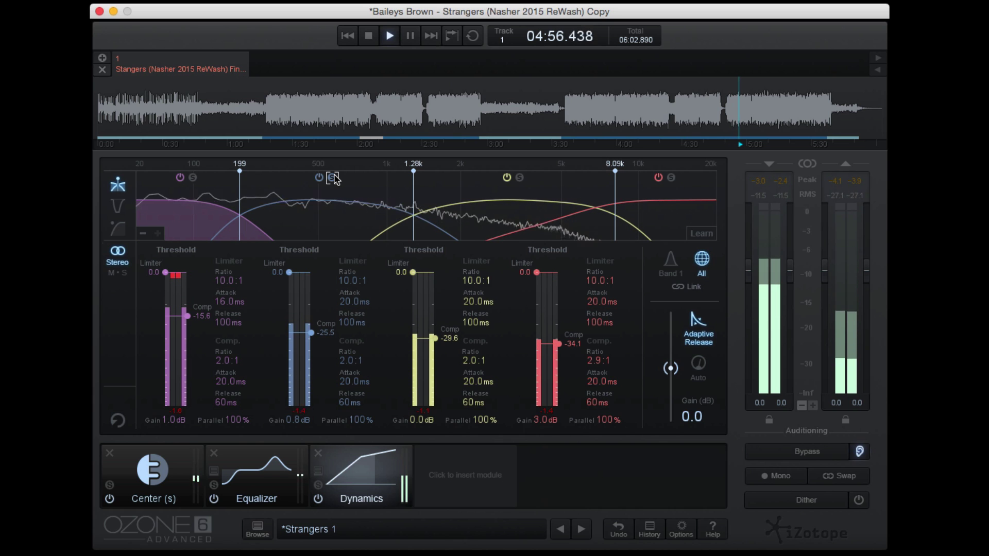
mouse_move(310, 332)
left_mouse_down()
mouse_move(313, 386)
mouse_move(319, 346)
left_mouse_up()
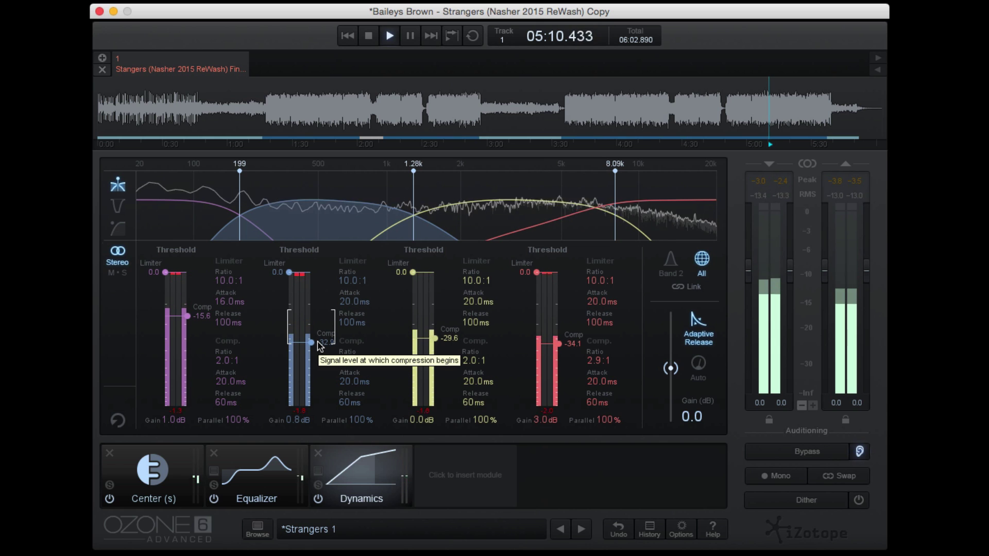
left_click_drag(321, 345, 322, 344)
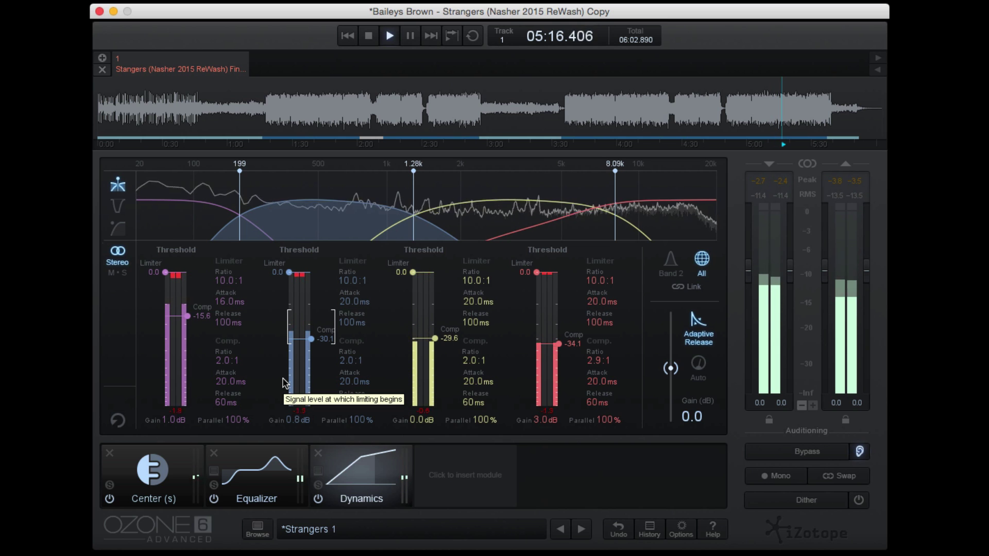
double_click(288, 420)
type("1")
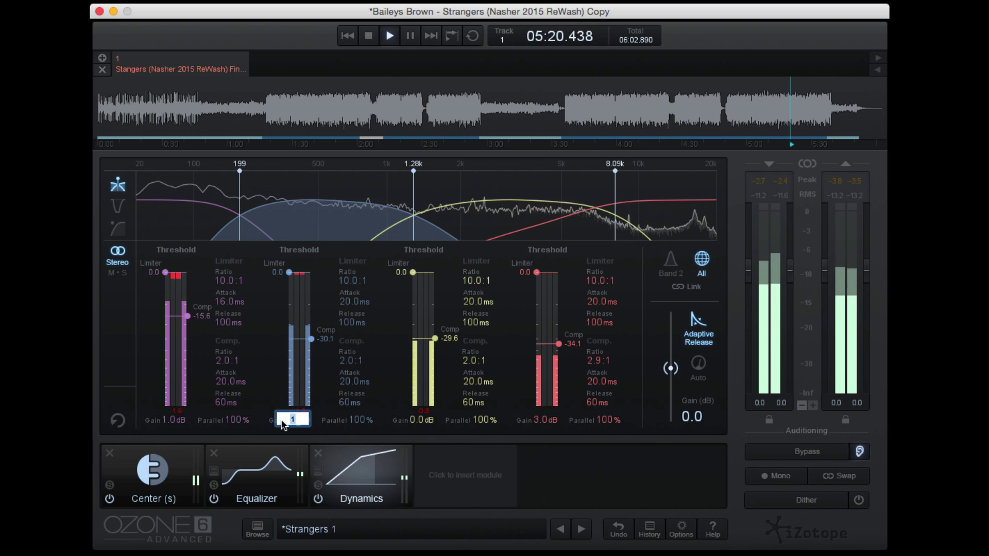
key("Return")
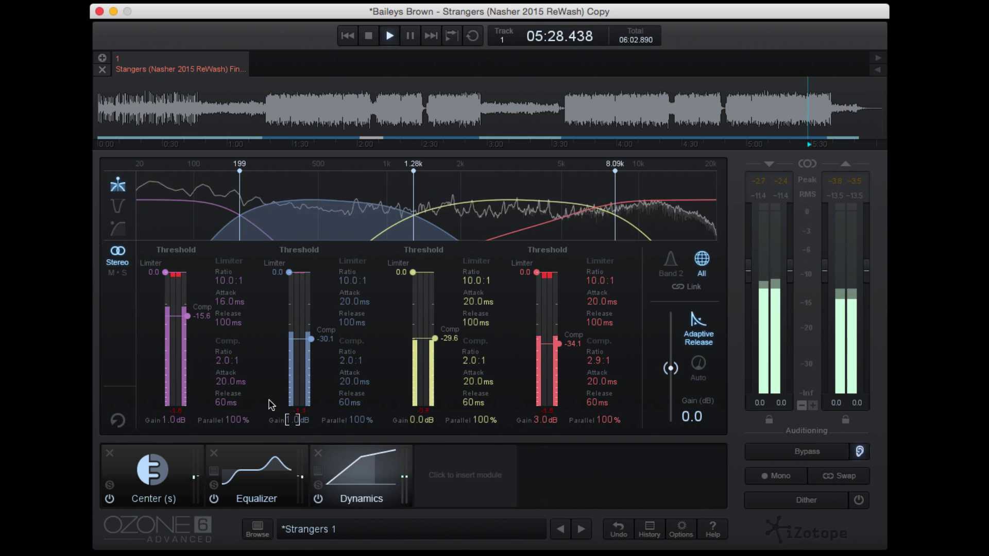
Compare the processed master with the unprocessed track by toggling the global bypass near the end of the song.
left_click(816, 463)
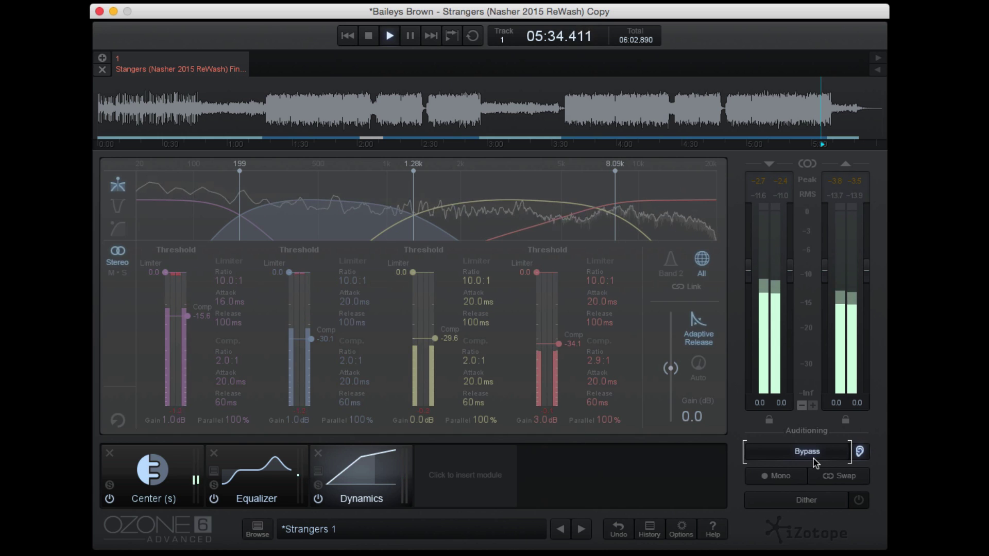
left_click(815, 461)
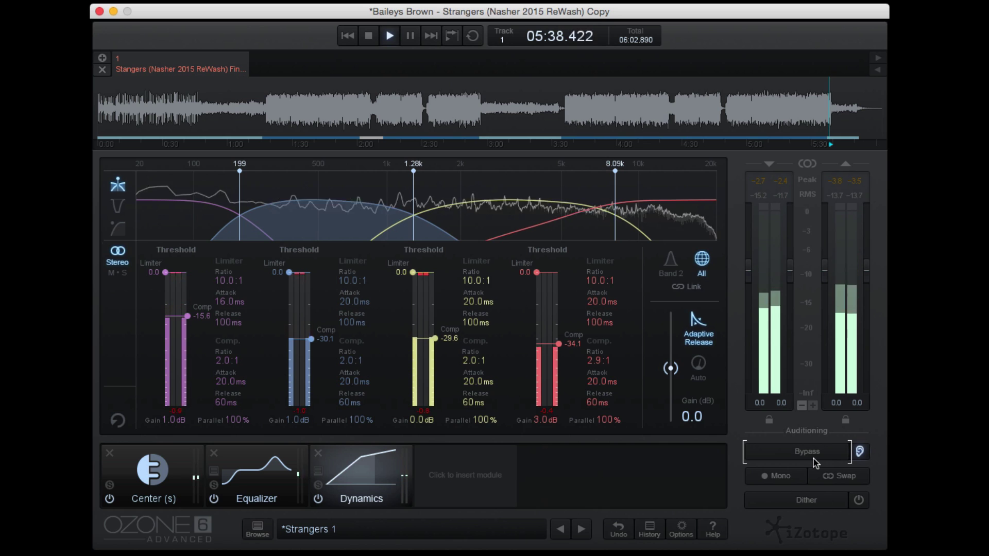
left_click(814, 462)
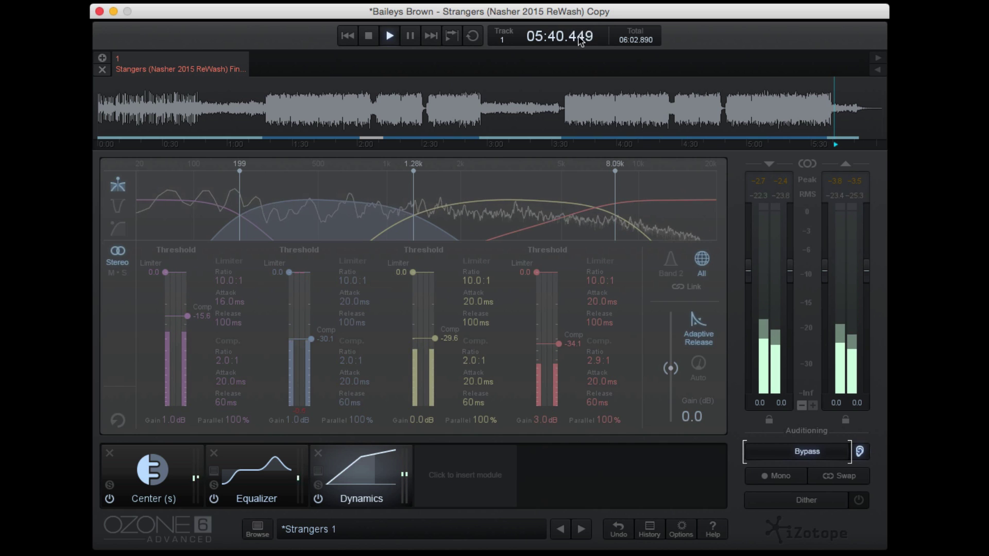
Restart playback from the first loud section at about 1:18 and compare the processed and bypassed sound repeatedly.
left_click(566, 109)
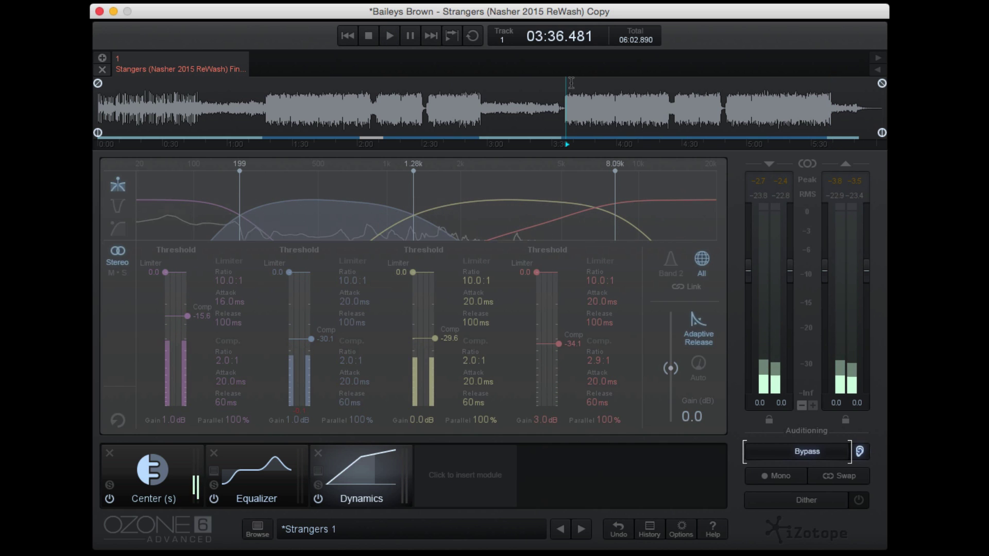
left_click(266, 100)
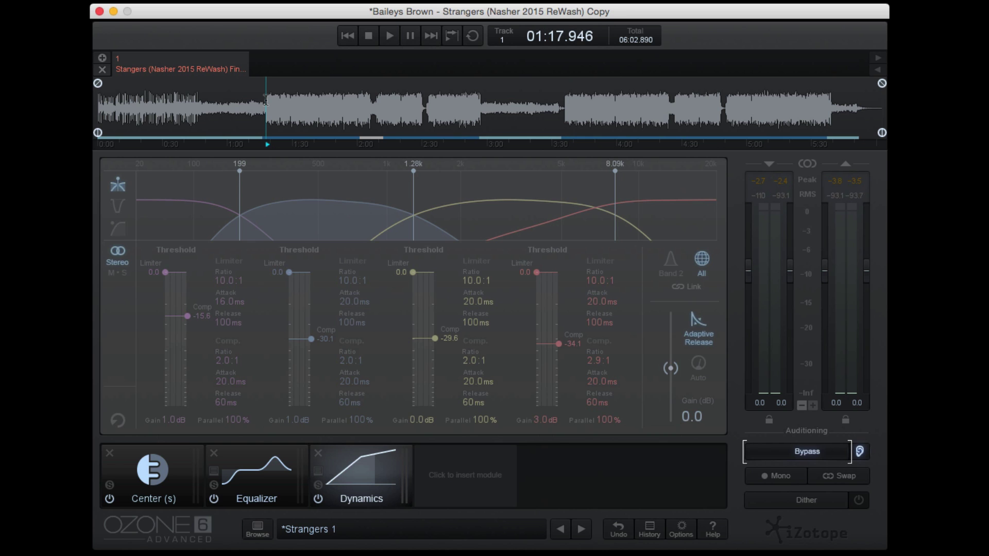
left_click(776, 451)
key("space")
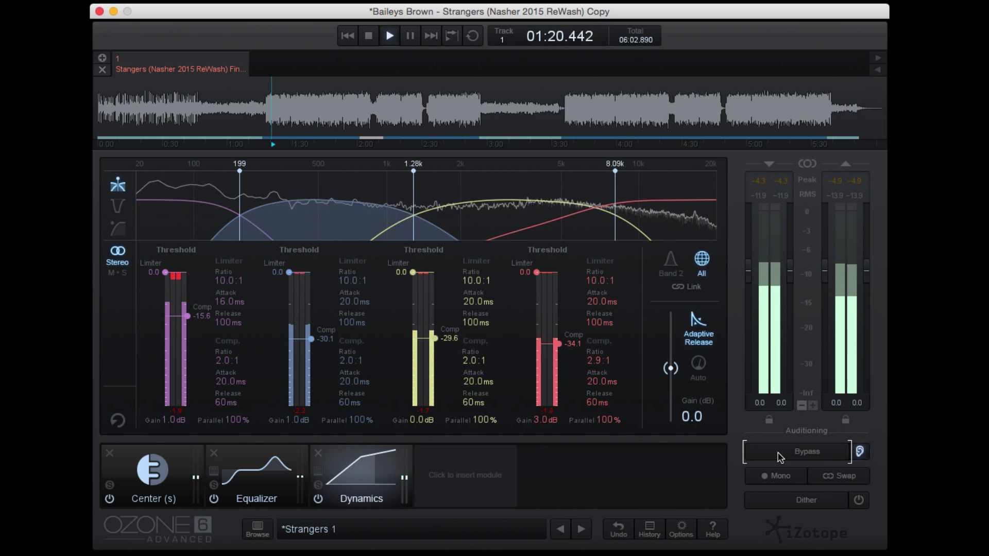
left_click(781, 457)
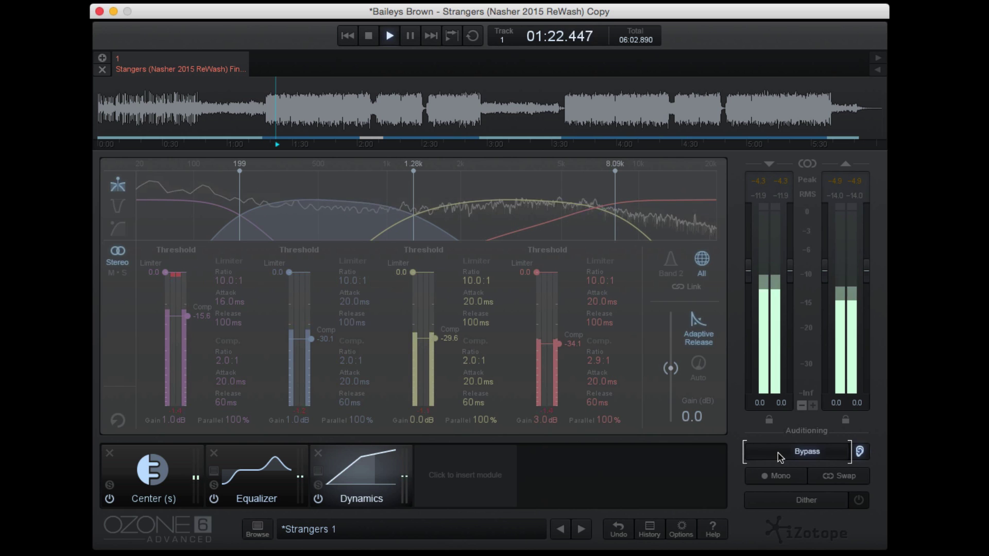
left_click(780, 457)
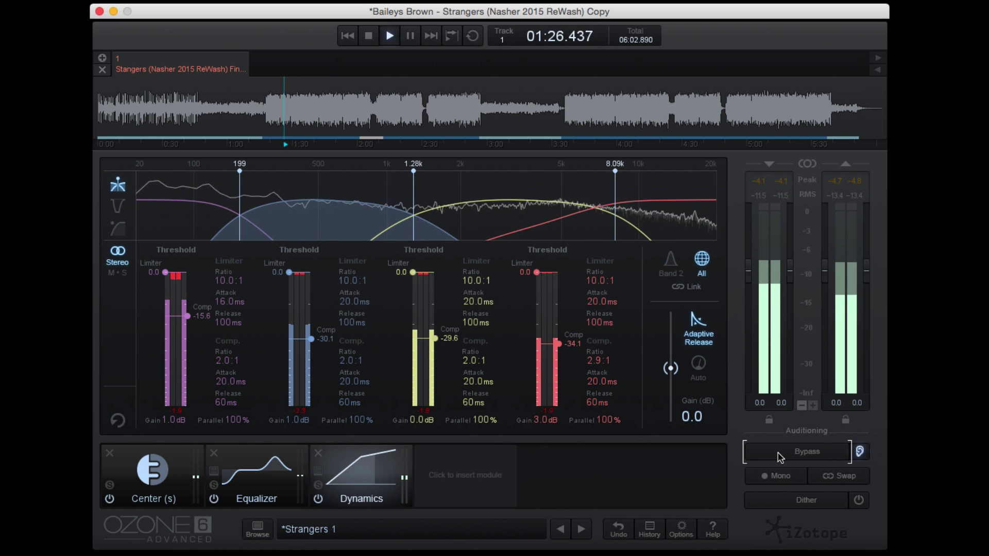
left_click(780, 456)
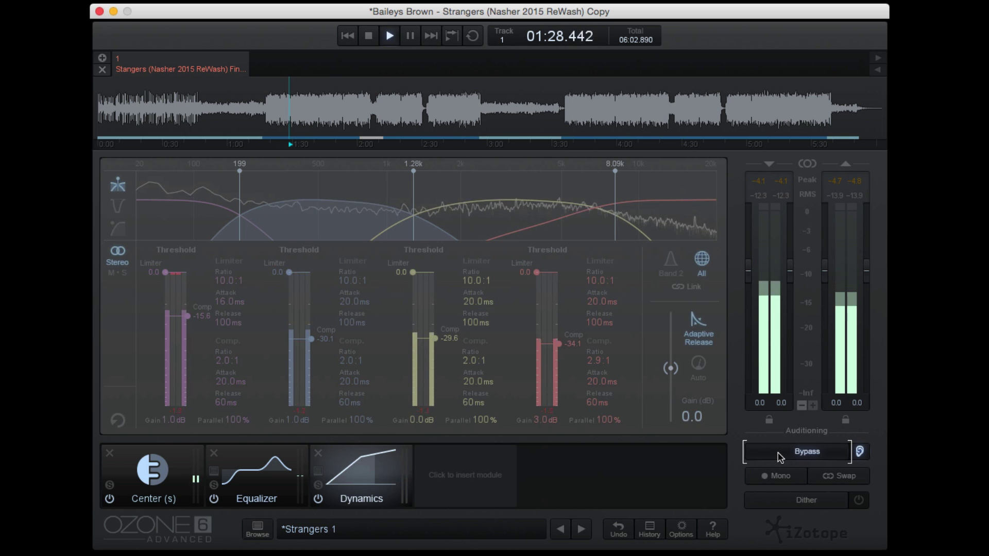
left_click(781, 457)
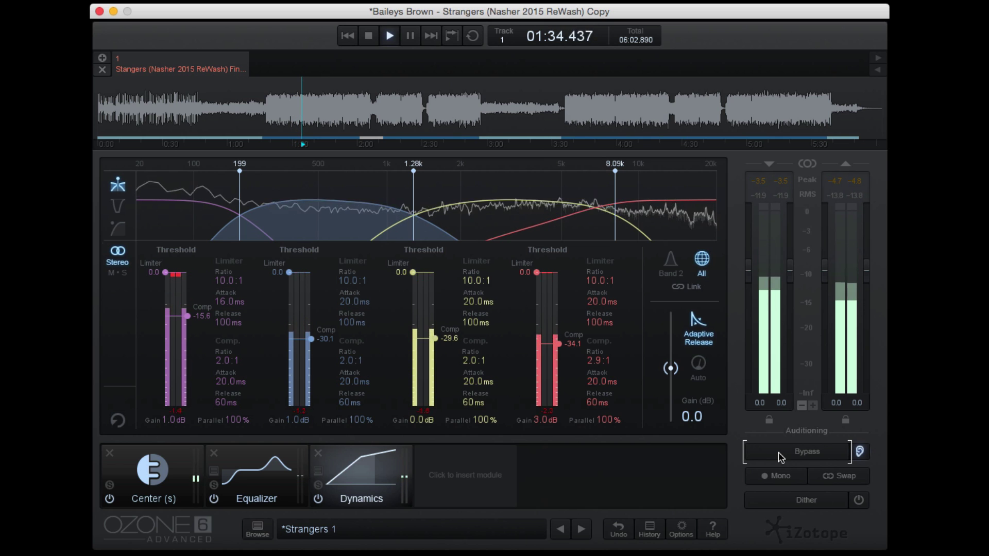
left_click(780, 457)
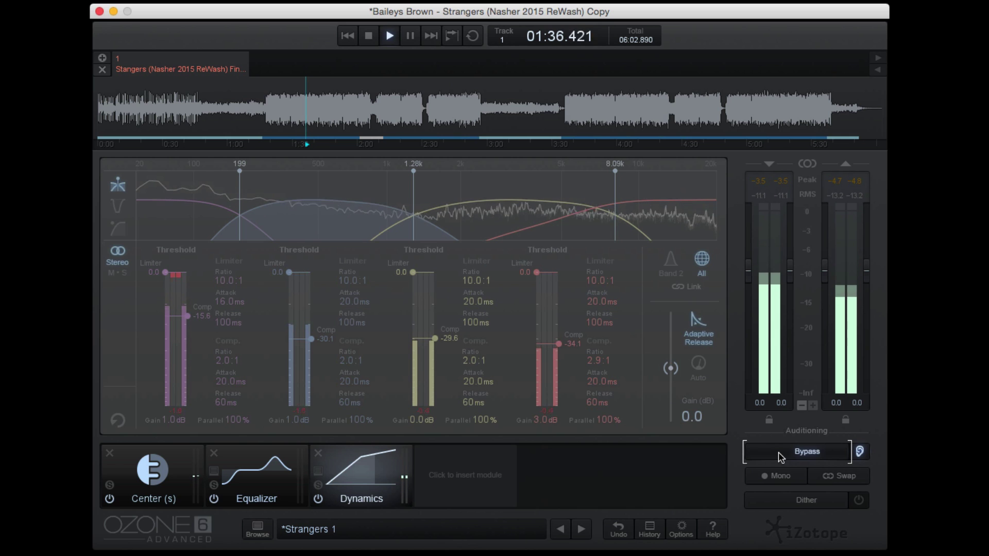
Restart playback from the quieter section at about 0:50 and compare the processed sound with the global bypass off and on.
left_click(781, 457)
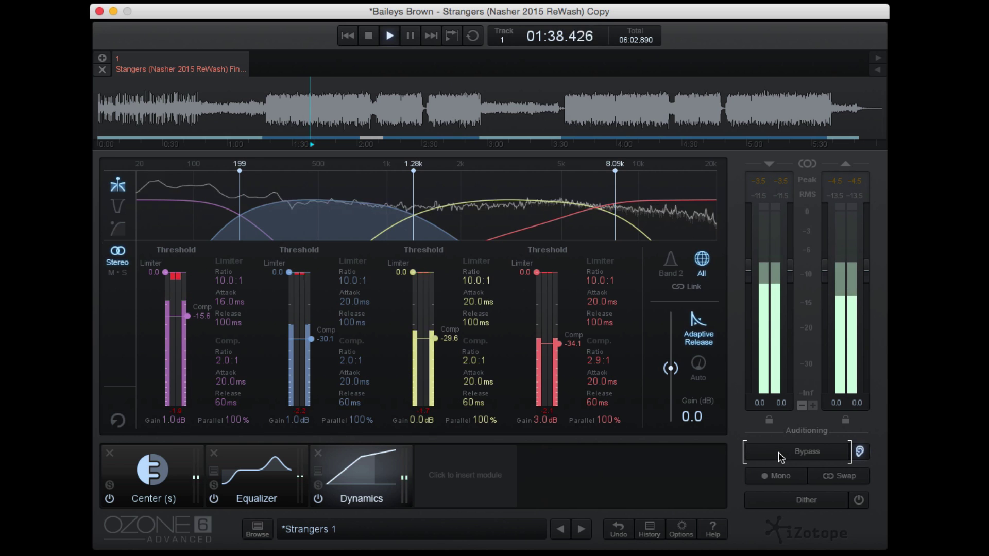
key("space")
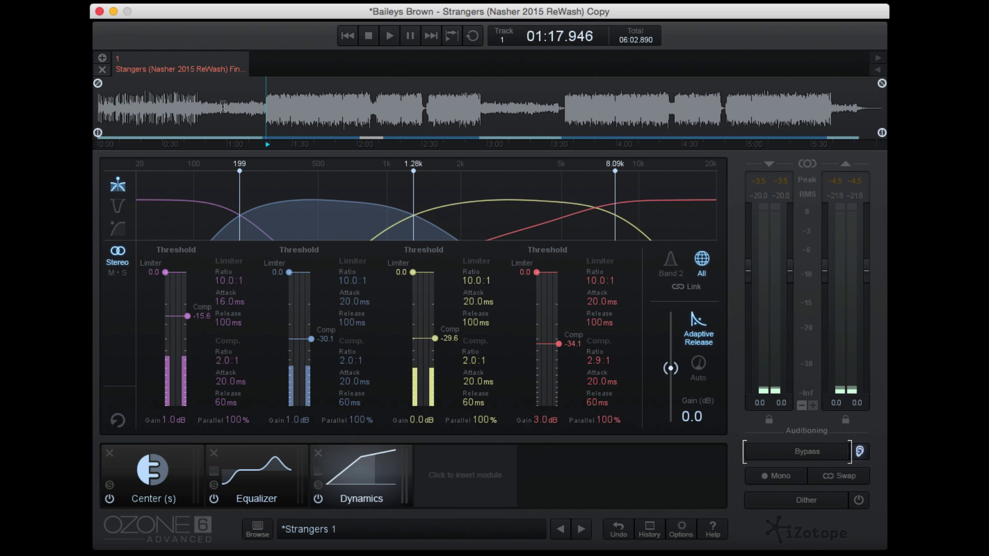
left_click(205, 100)
key("space")
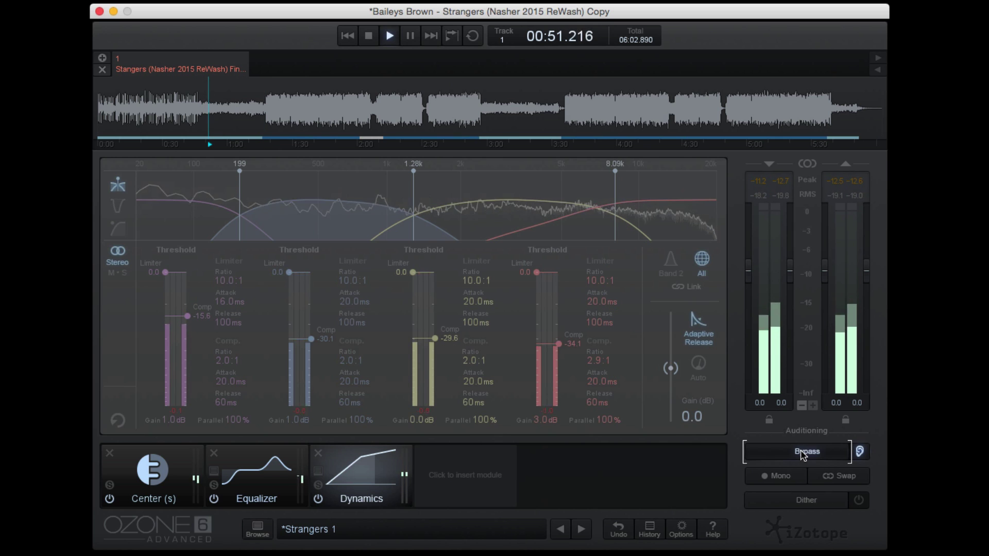
left_click(801, 451)
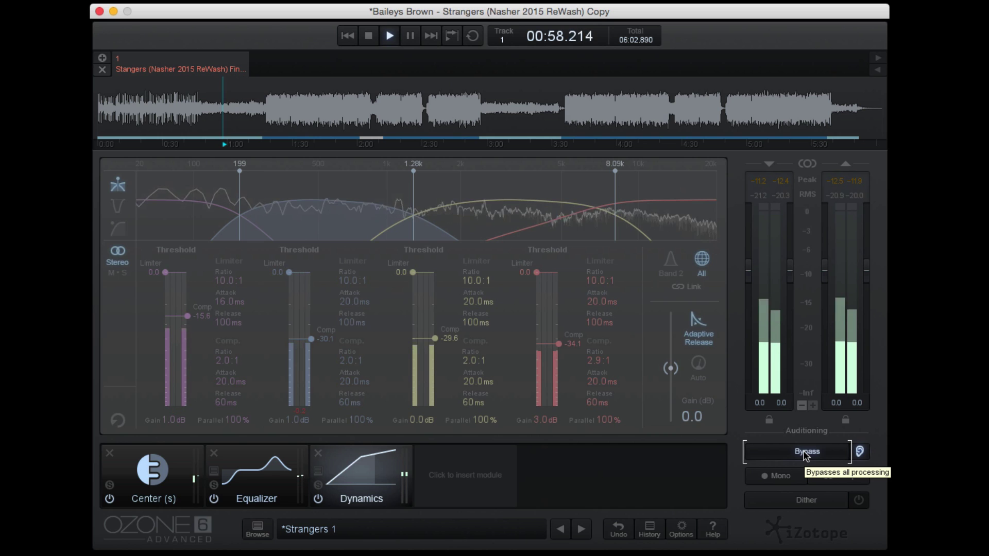
left_click(807, 453)
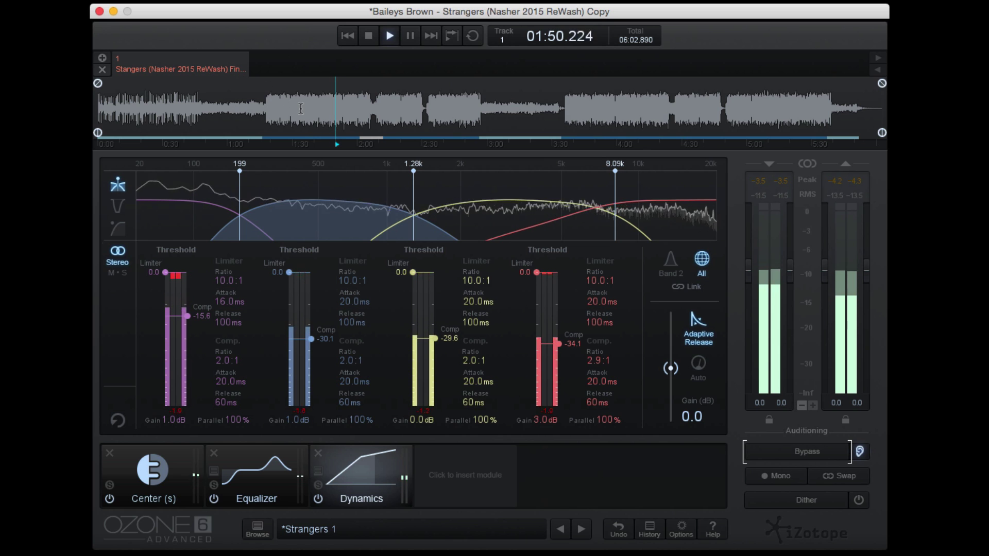
Replay the transition into the first loud section from about 1:14, toggle the global bypass for comparison, and stop playback.
left_click(258, 100)
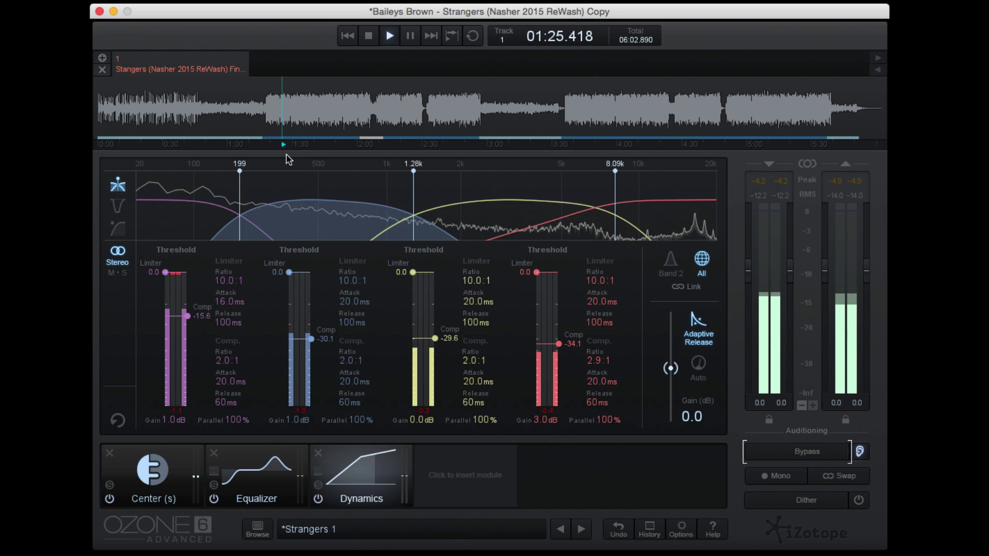
left_click(807, 452)
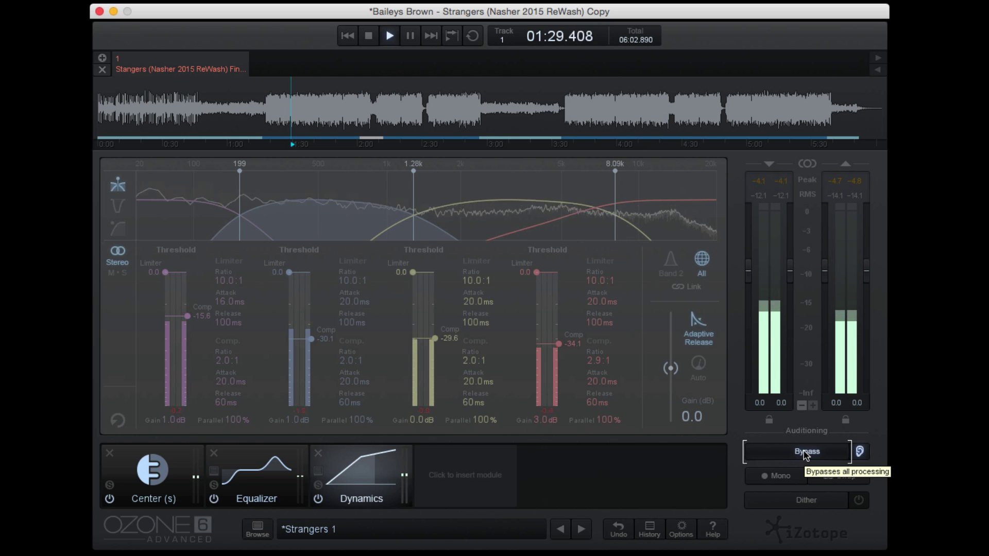
left_click(807, 452)
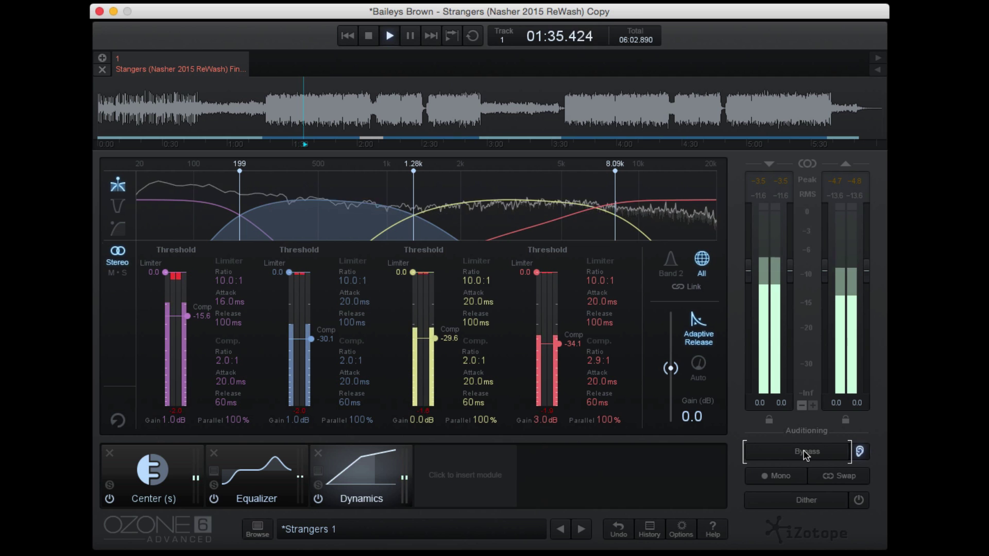
key("space")
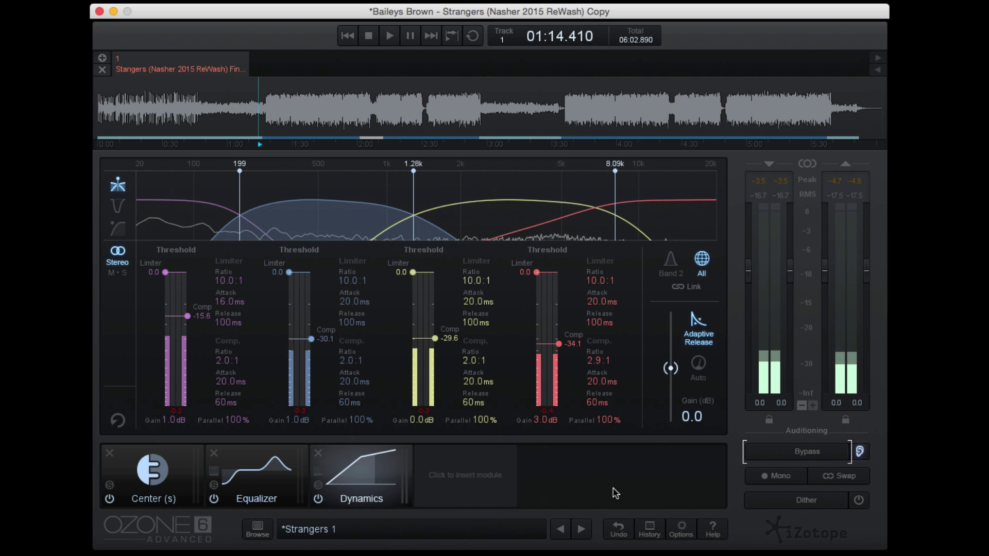
Insert the Imager module after Dynamics and let Learn set its crossover frequencies while the track plays.
left_click(483, 485)
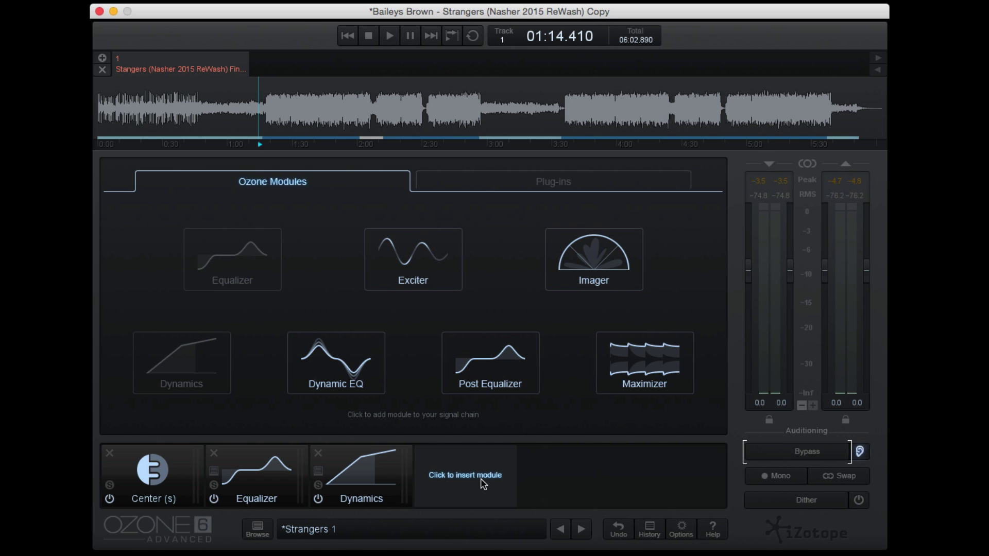
left_click(598, 262)
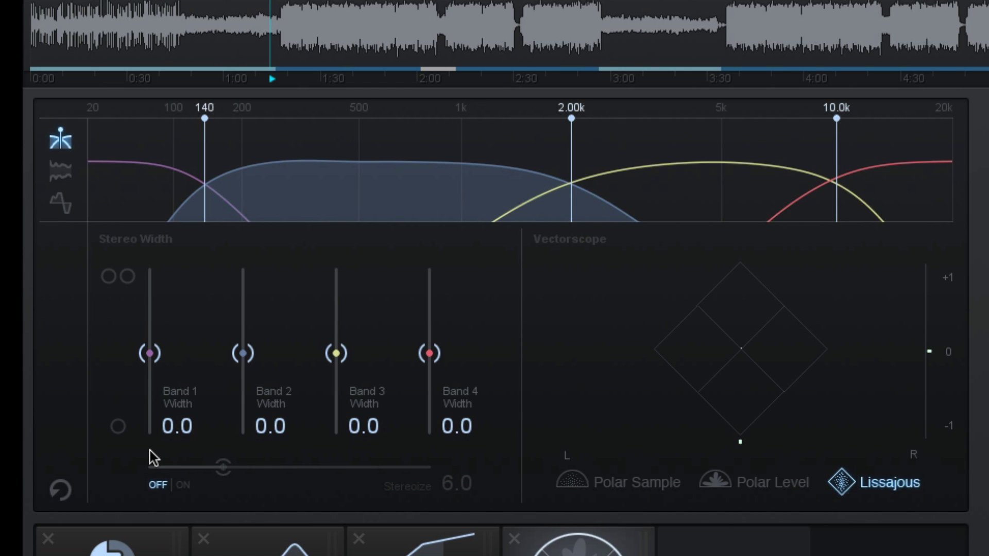
mouse_move(447, 217)
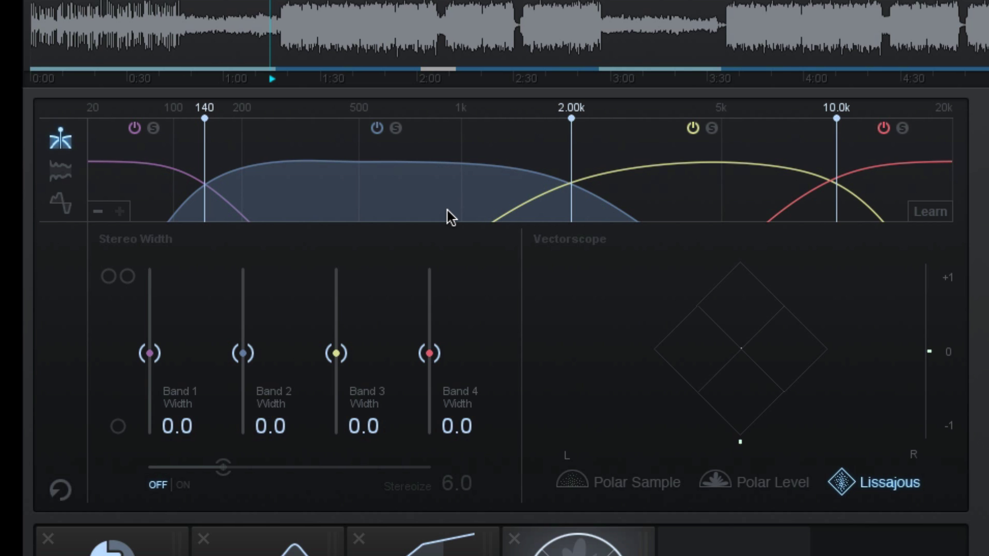
key("space")
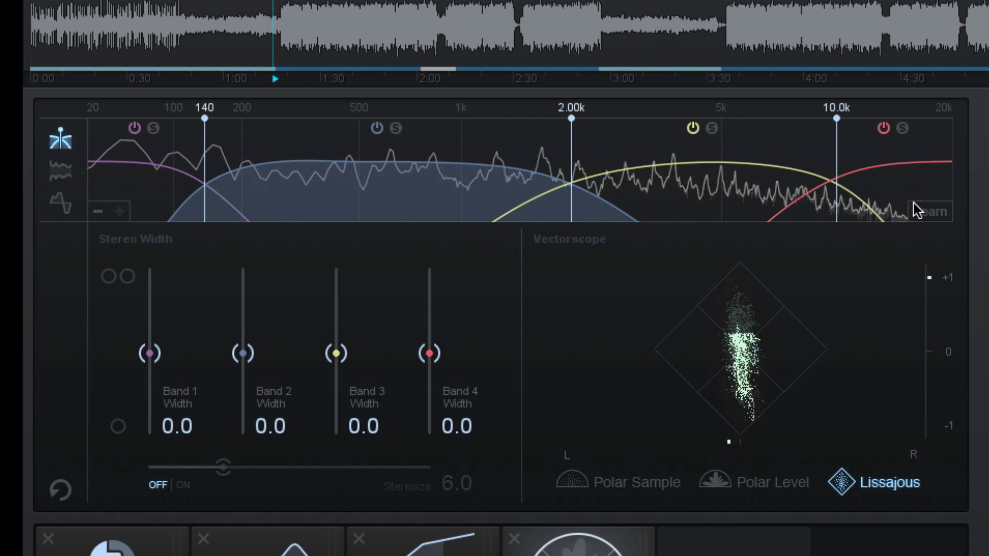
left_click(946, 218)
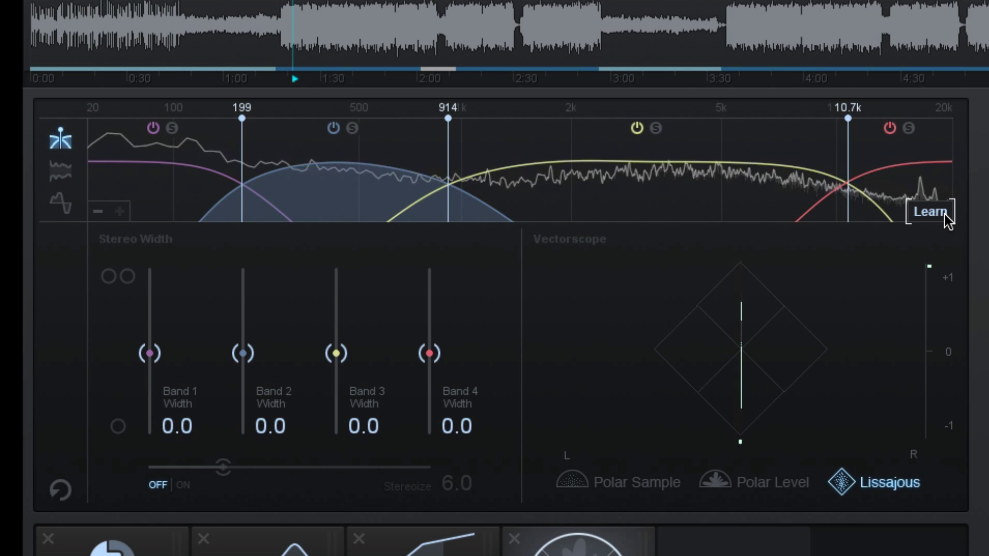
left_click(948, 219)
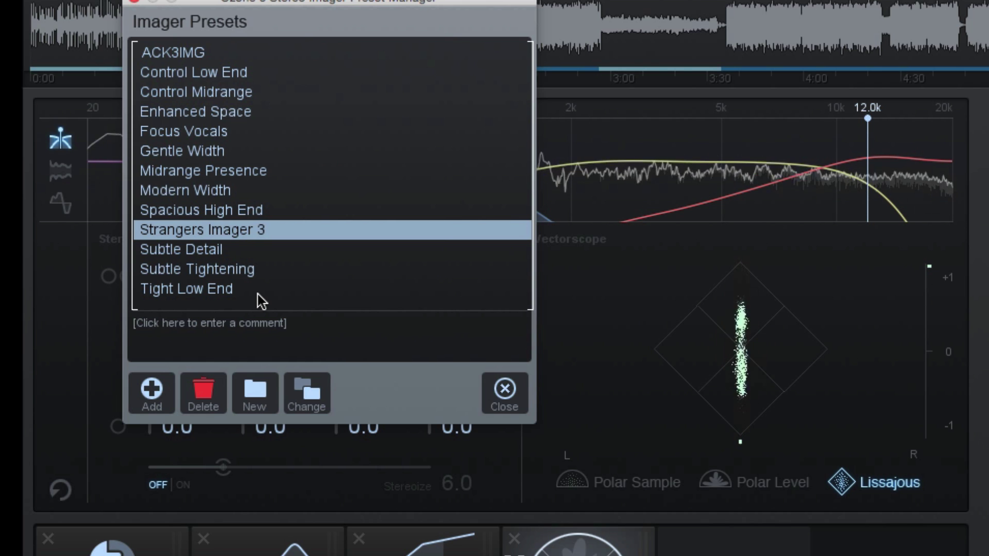
Load the Strangers Imager 3 preset into the Imager, close the preset manager and stop playback.
left_click(231, 235)
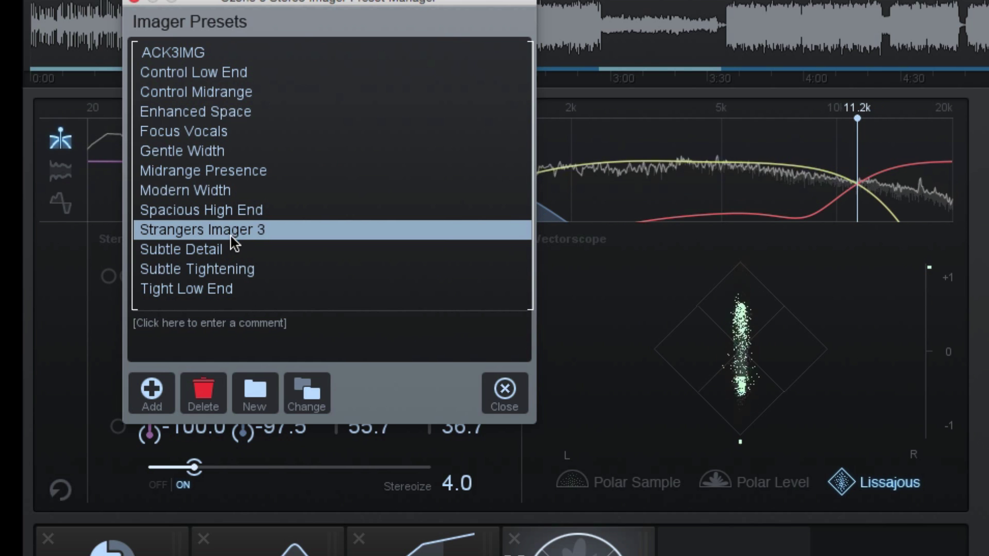
left_click(506, 394)
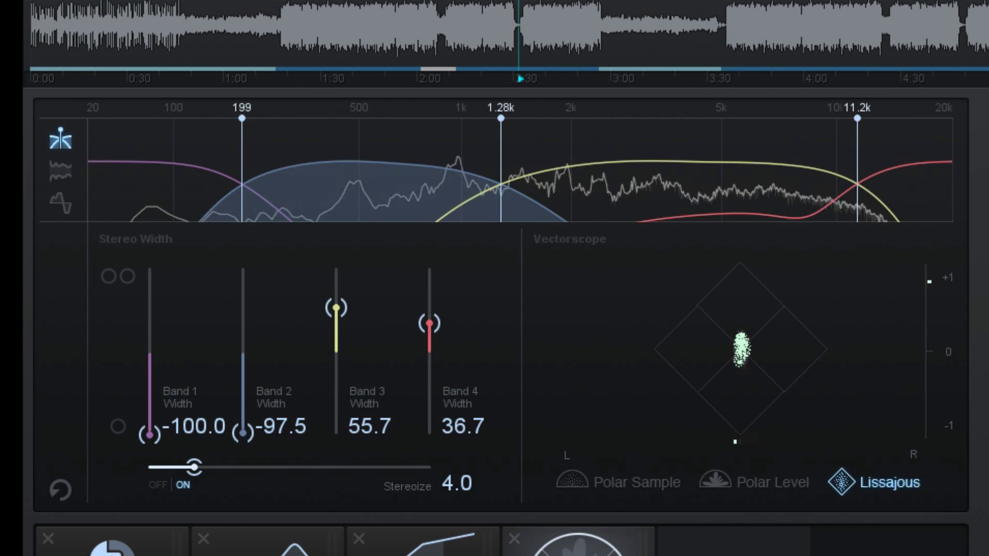
key("space")
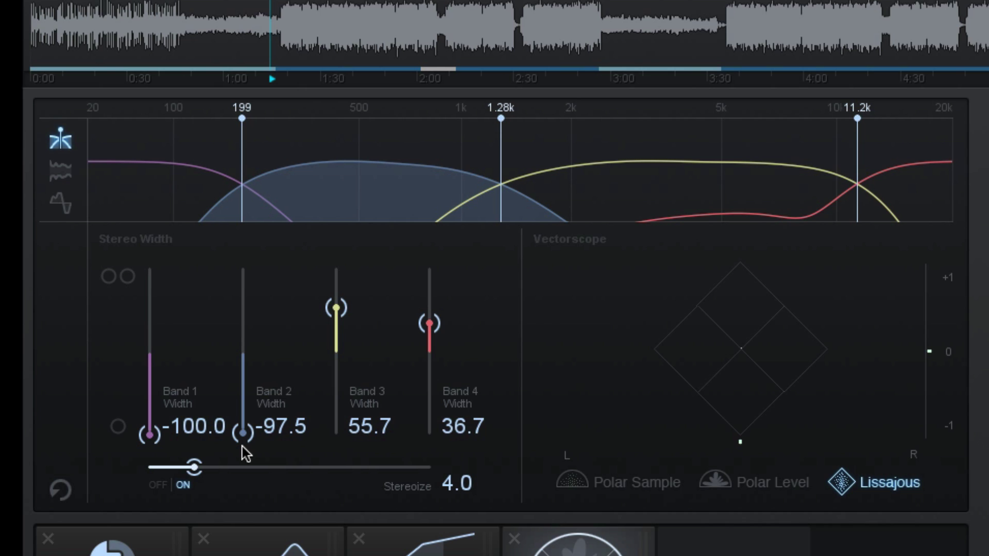
Solo the Imager's two lowest bands to check their narrowed stereo width, remove the solos and stop playback.
mouse_move(333, 159)
left_click(379, 129)
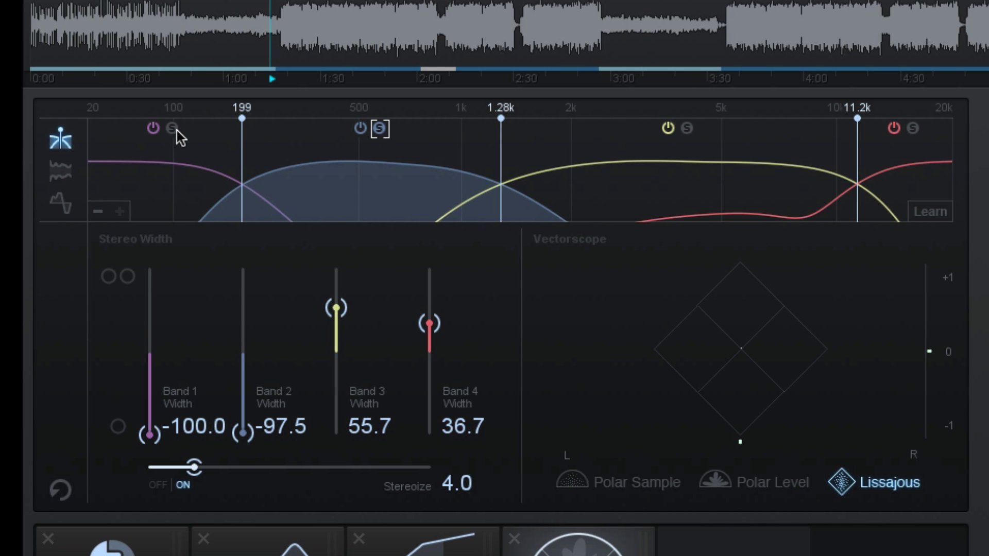
left_click(175, 131)
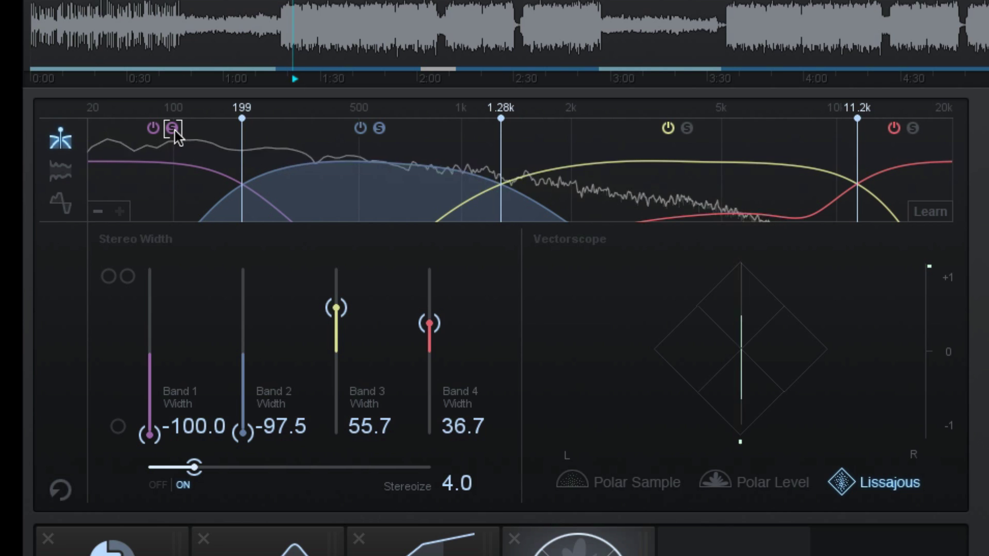
left_click(175, 131)
key("space")
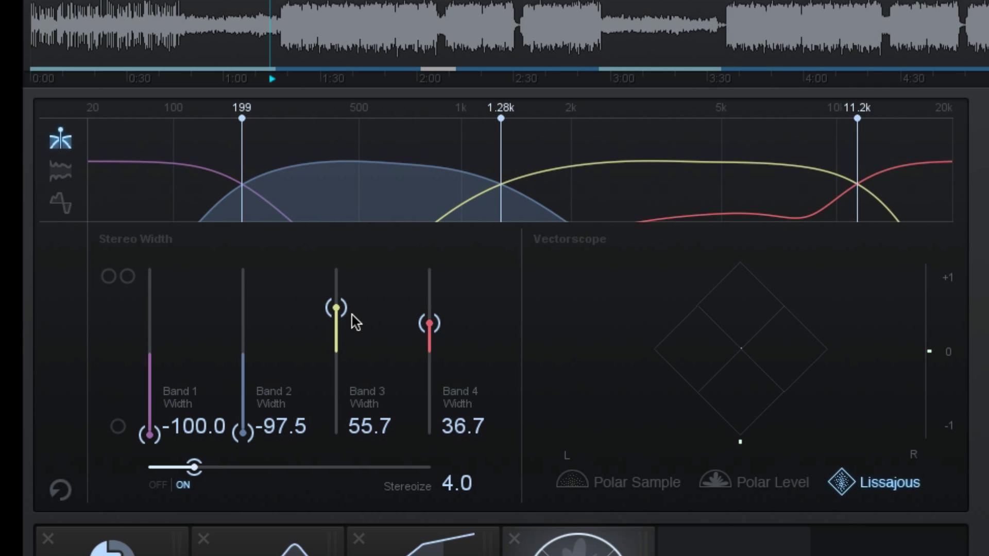
Play the track and audition the Imager's two highest bands in solo, finishing with all bands audible.
key("space")
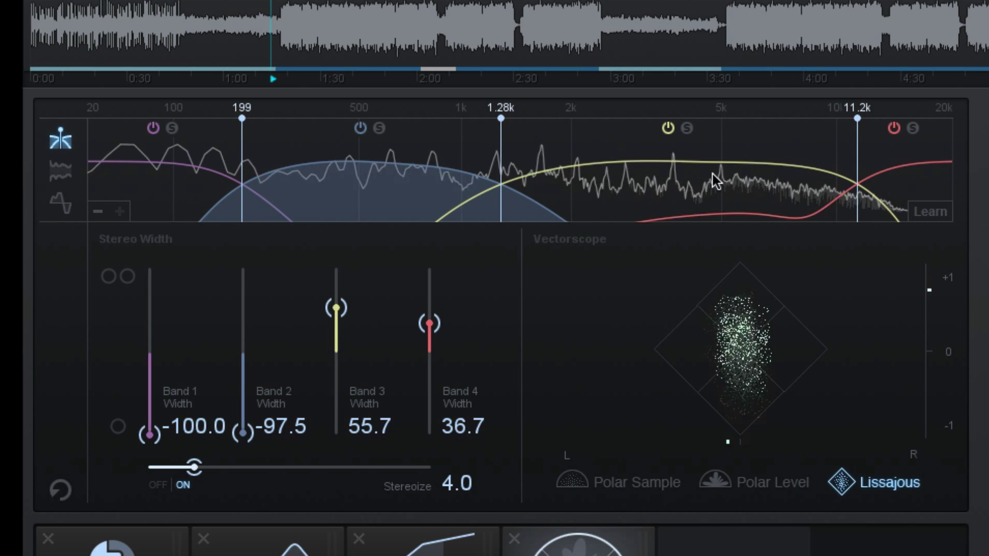
left_click(687, 128)
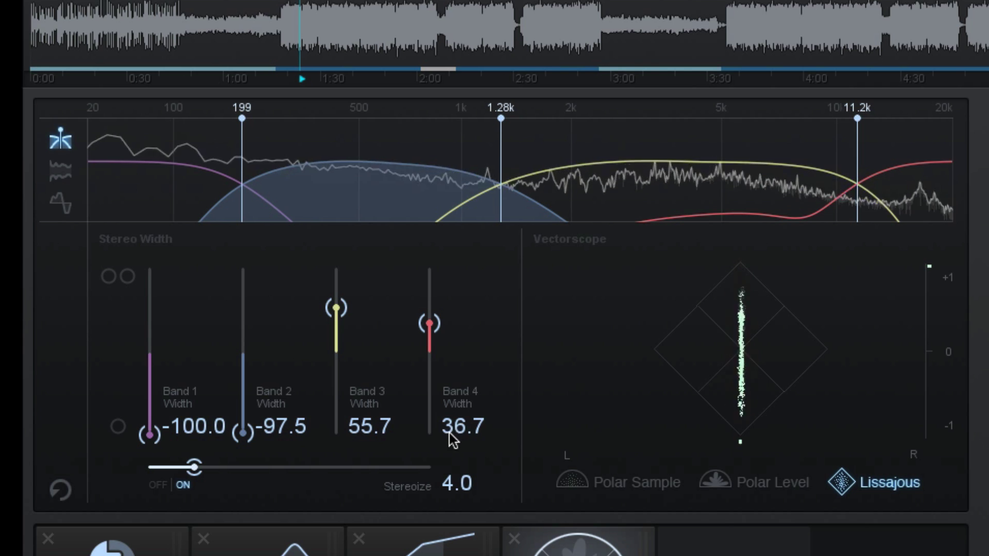
left_click(914, 130)
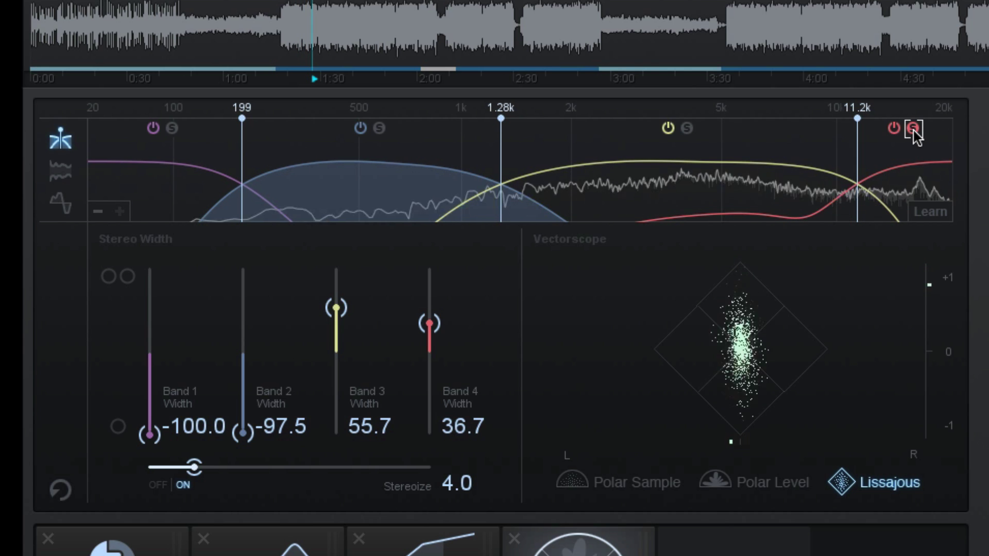
left_click(912, 129)
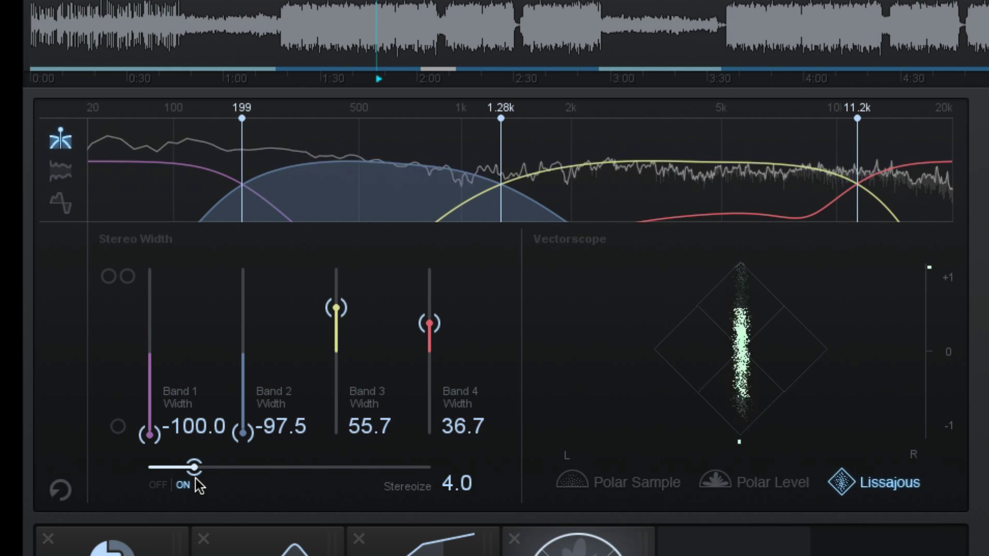
Try a Stereoize amount of 19.3 during playback, then bring it back to 4.0.
left_click_drag(194, 468, 418, 471)
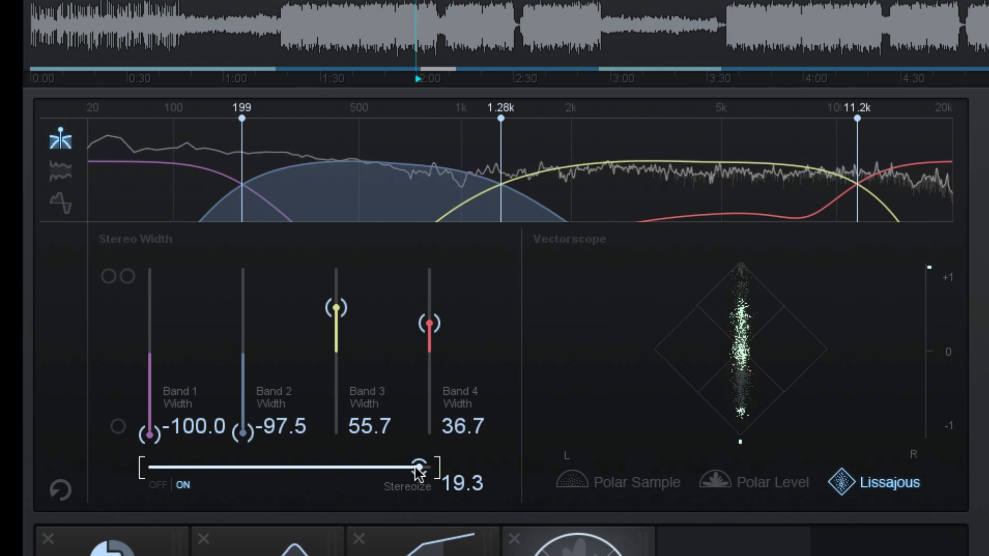
left_click_drag(418, 470, 227, 509)
left_click_drag(212, 506, 190, 510)
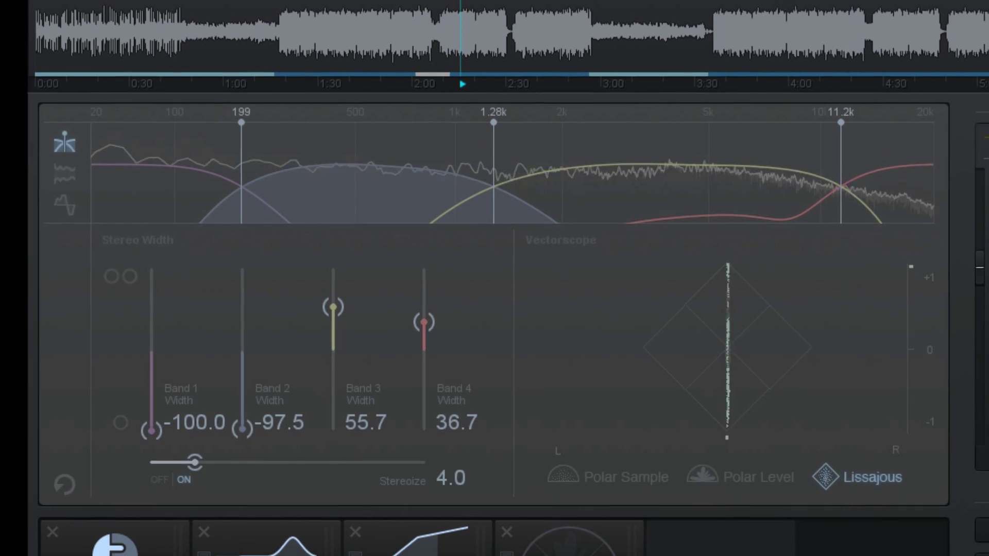
Re-enable the Imager, check mono compatibility by switching between mono and stereo during playback, and stop playback.
left_click(506, 555)
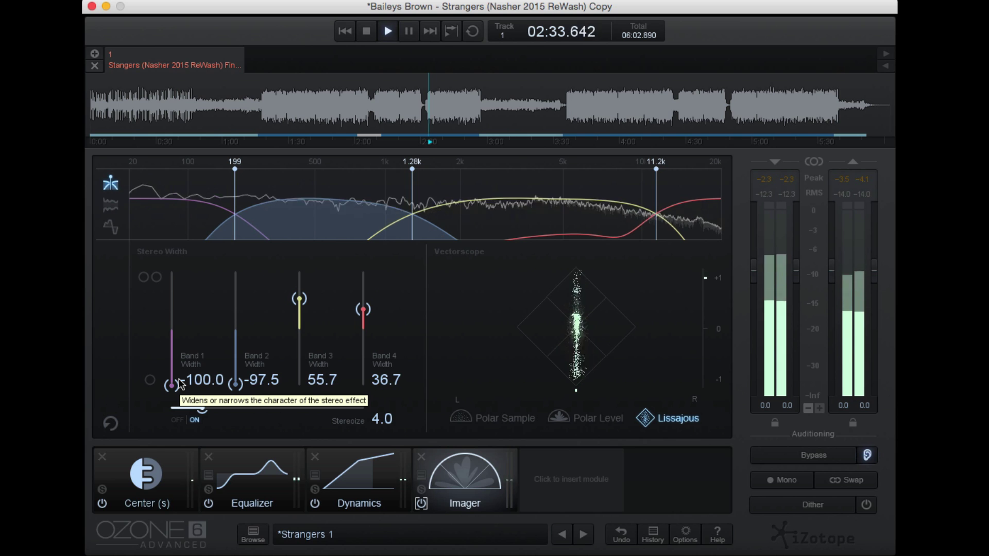
left_click(775, 485)
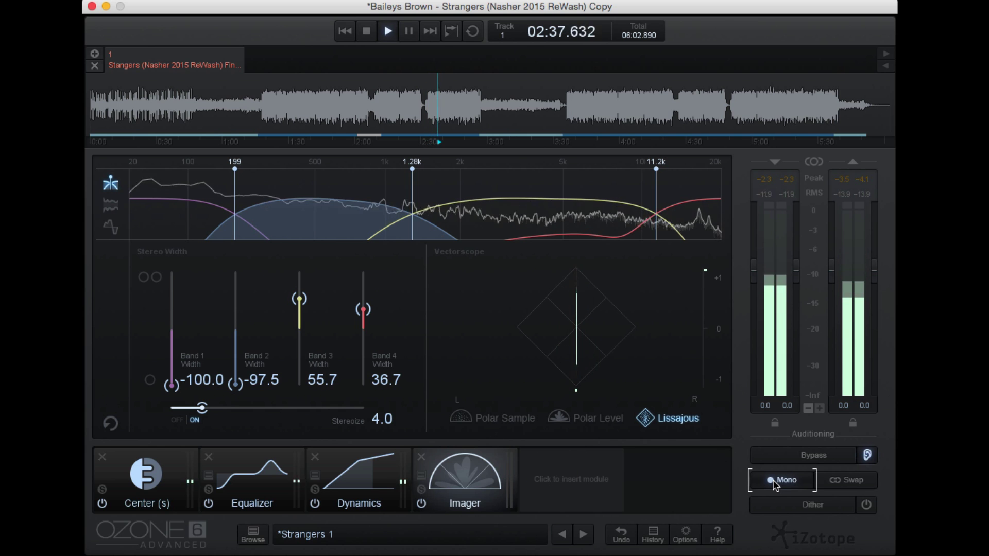
left_click(775, 485)
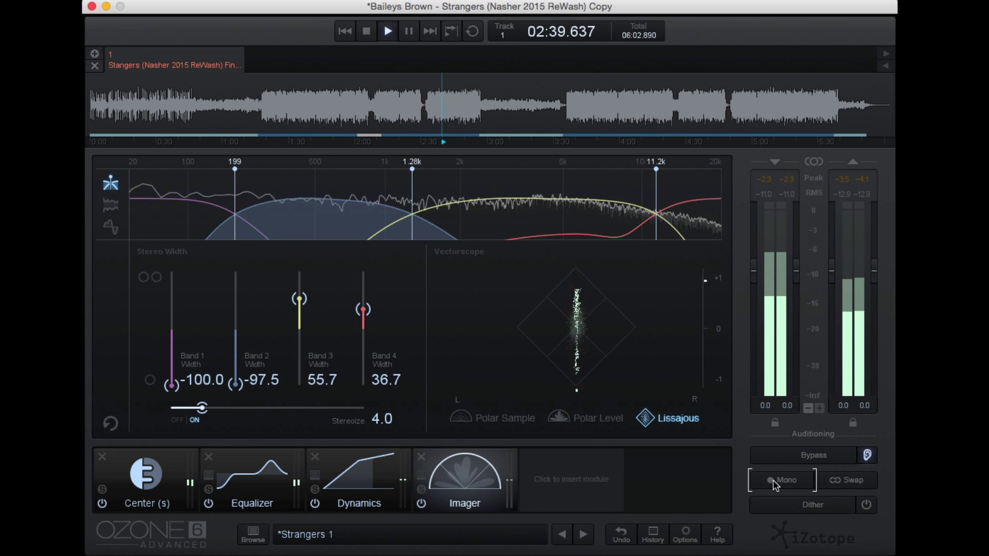
left_click(776, 484)
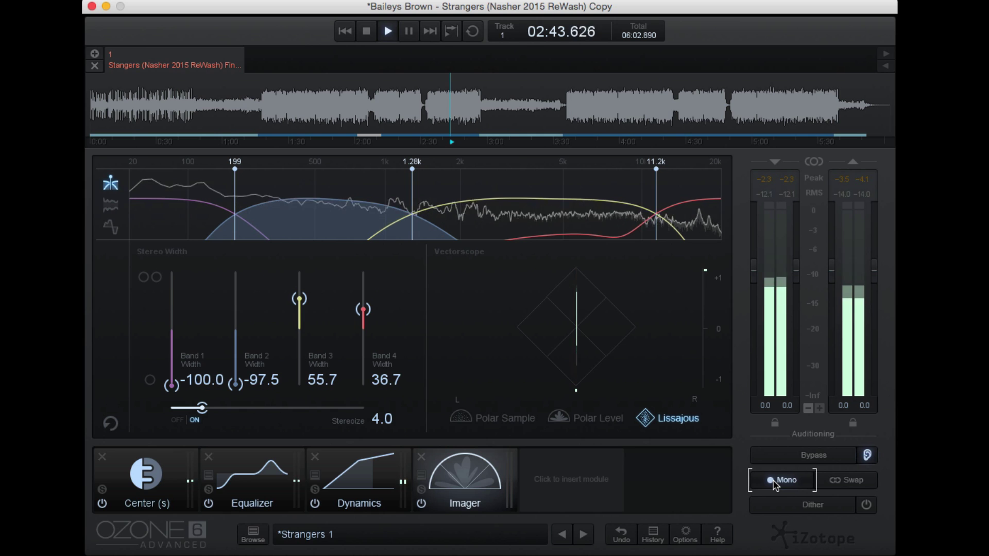
left_click(776, 484)
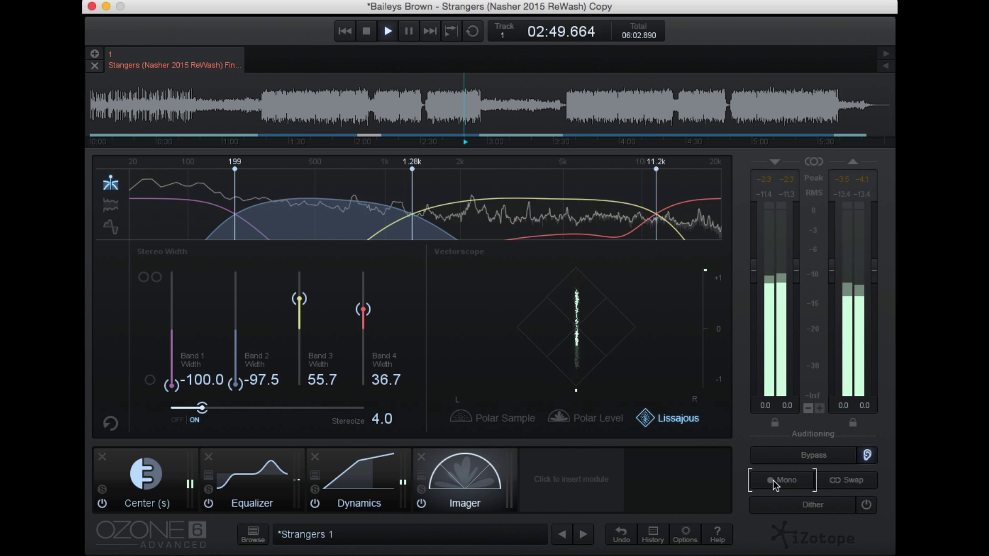
key("space")
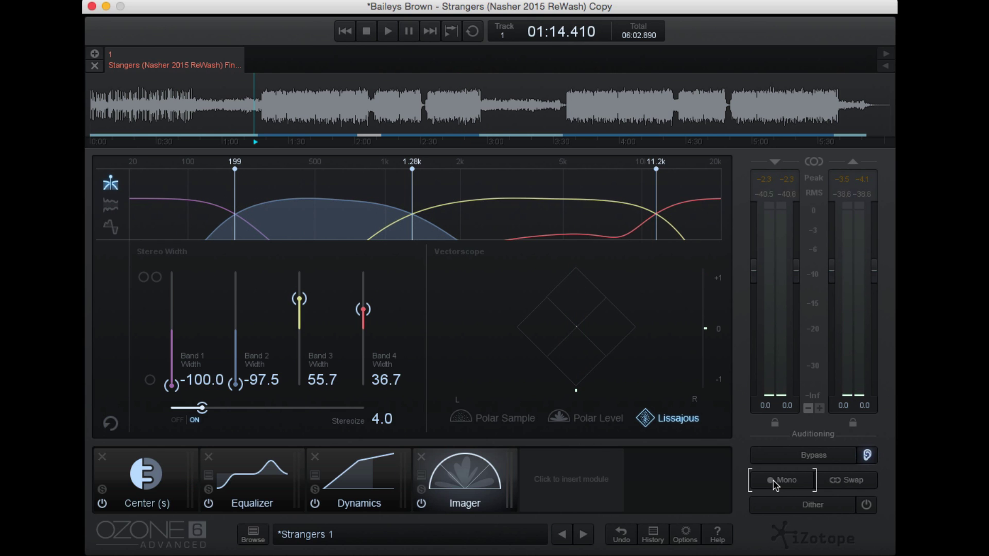